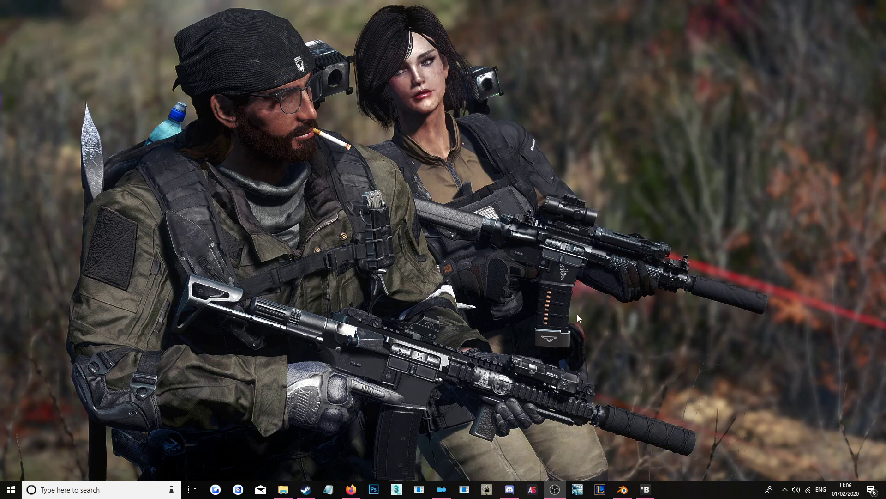
# - Search Google for nifskope in Firefox and view the NifSkope 2.0 Dev 7 release on the niftools GitHub releases page
pyautogui.click(351, 490)
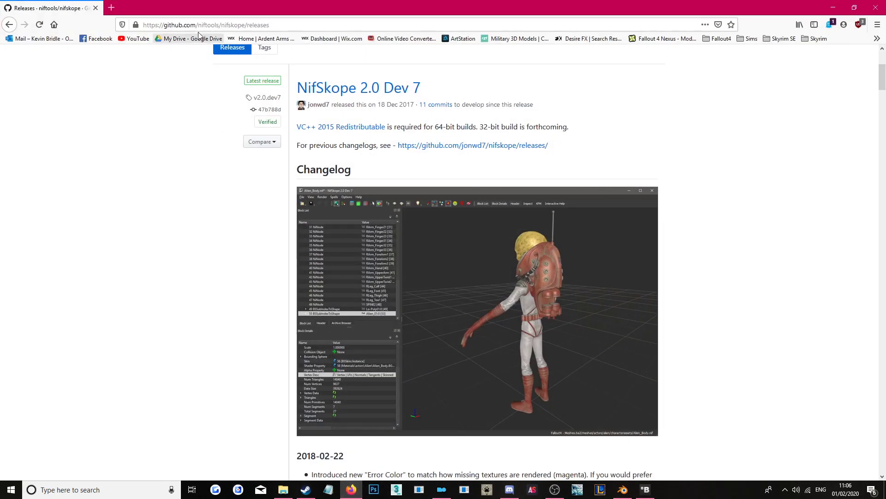
pyautogui.click(165, 25)
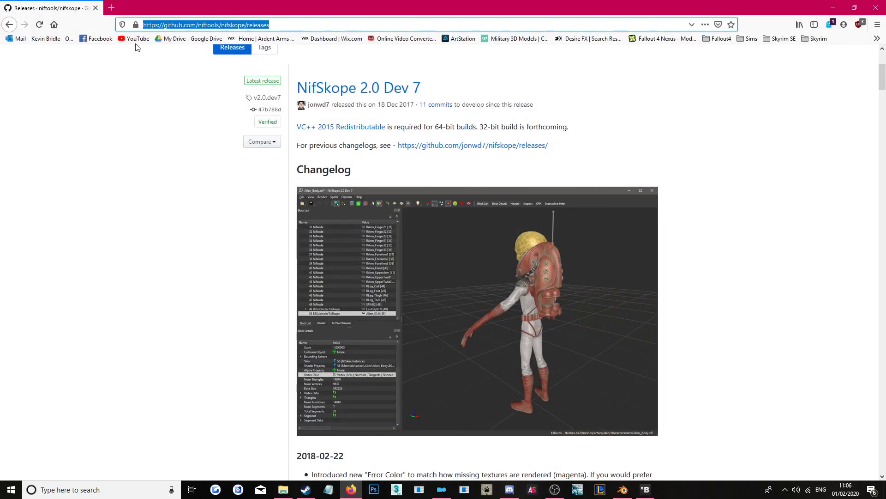
pyautogui.write('google.com')
pyautogui.press('Return')
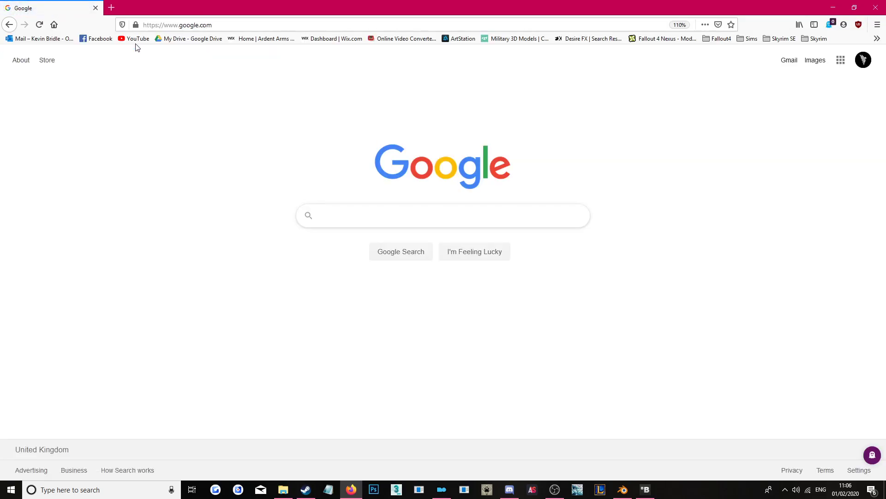
pyautogui.write('nifskope')
pyautogui.press('Return')
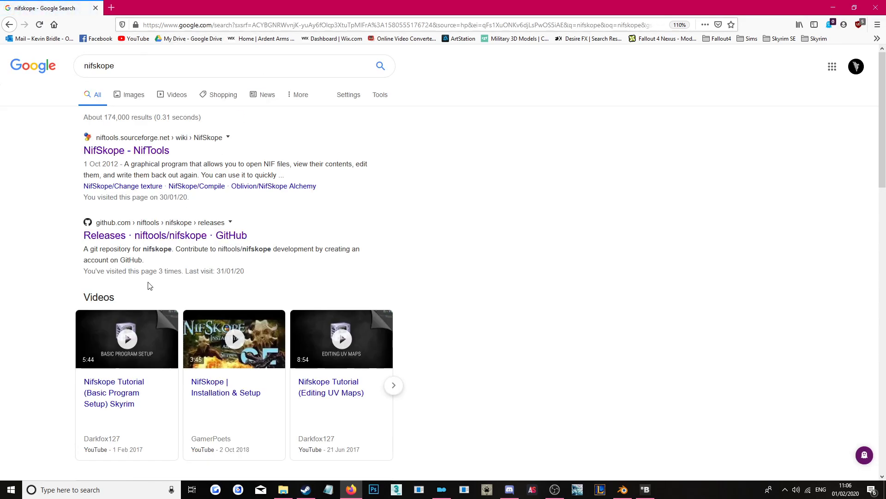
pyautogui.click(154, 236)
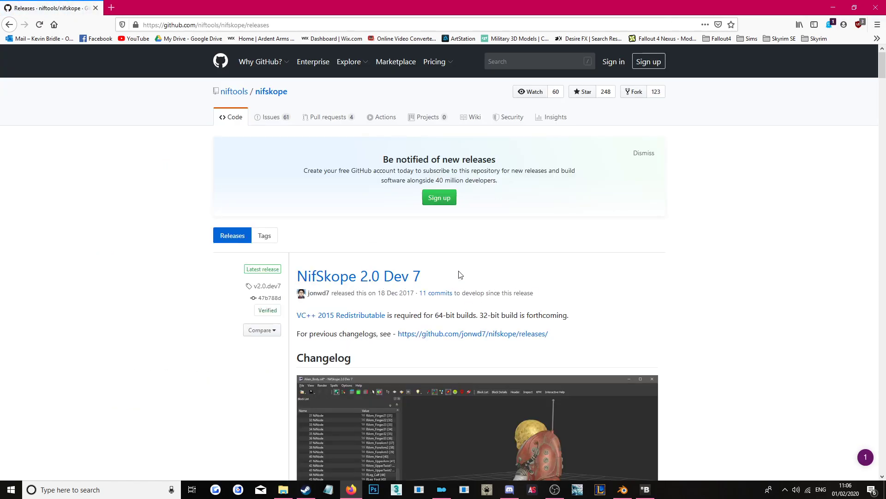
pyautogui.scroll(-2, 457, 277)
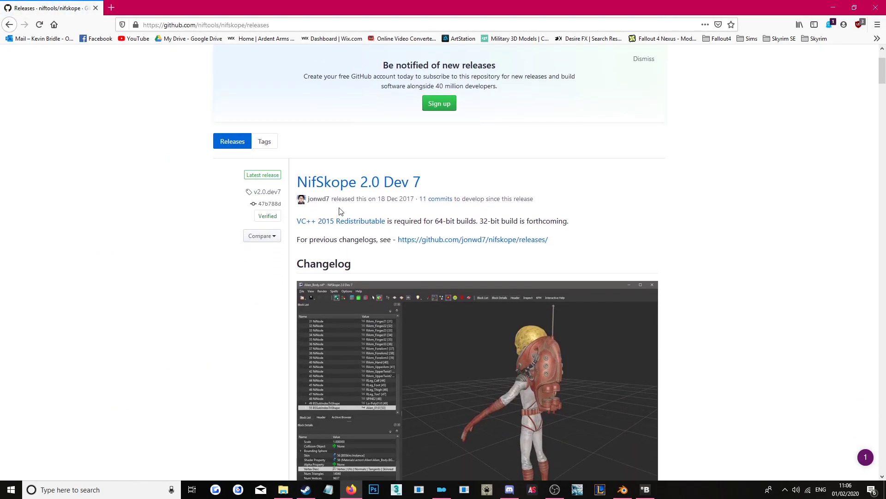
pyautogui.click(834, 9)
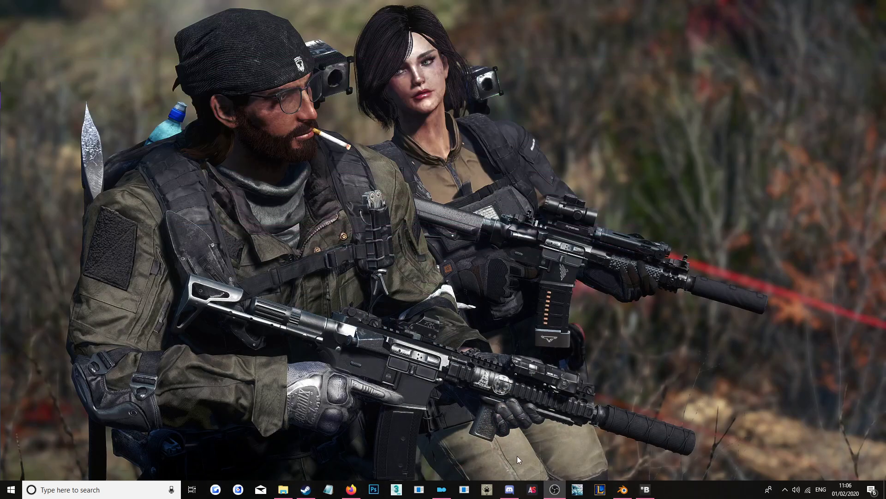
# - Switch to Mod Organizer and open the editor for its list of executables
pyautogui.click(441, 491)
pyautogui.moveTo(380, 4); pyautogui.dragTo(431, 66)
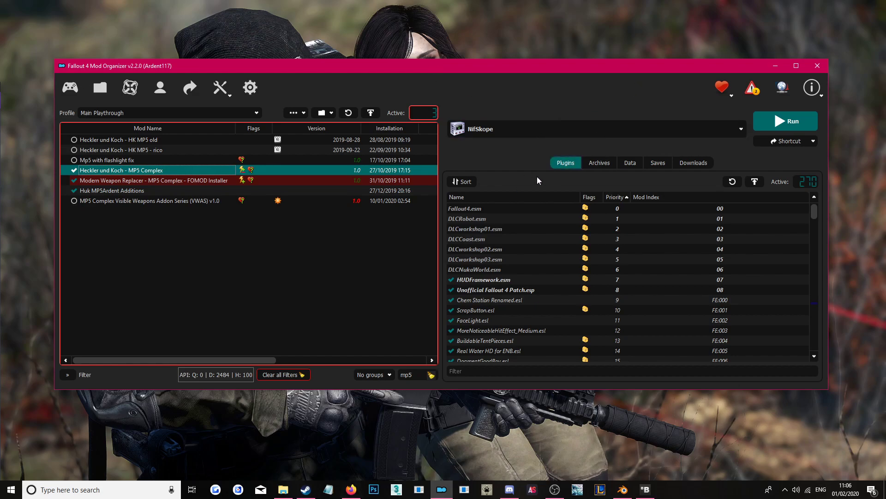
pyautogui.click(554, 130)
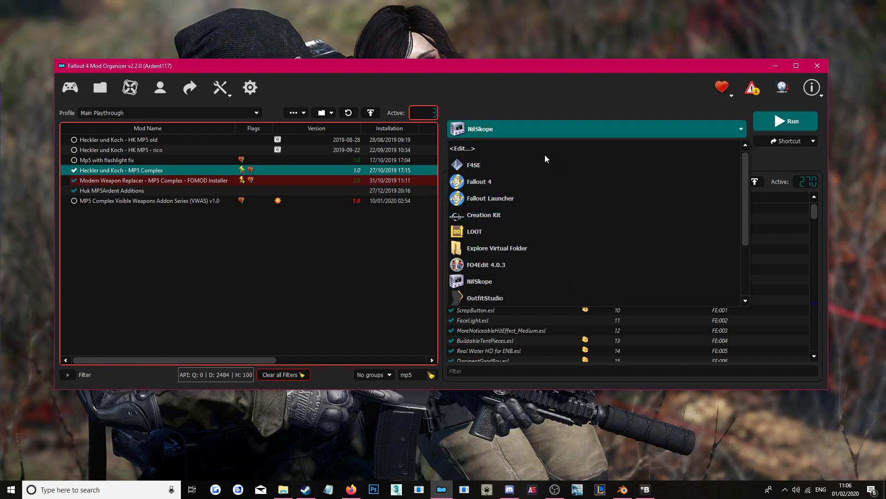
pyautogui.click(500, 153)
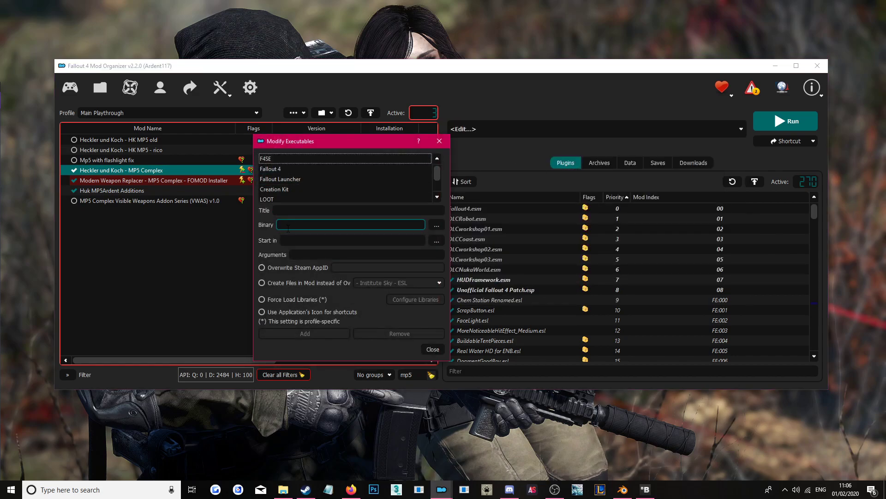
# - Browse to NifSkope.exe in D:\Games\NifSkope_2_0_2018-02-22-x64 as the binary, and close the executables editor without adding an entry
pyautogui.click(437, 225)
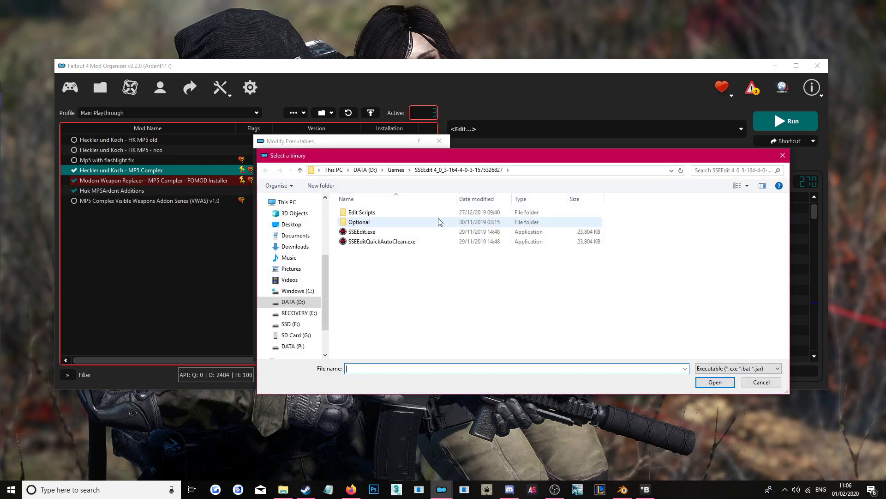
pyautogui.click(296, 303)
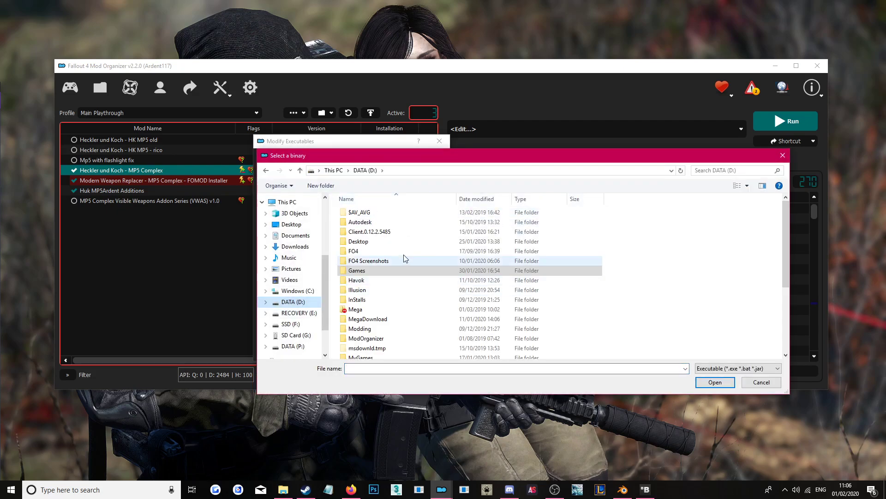
pyautogui.doubleClick(373, 272)
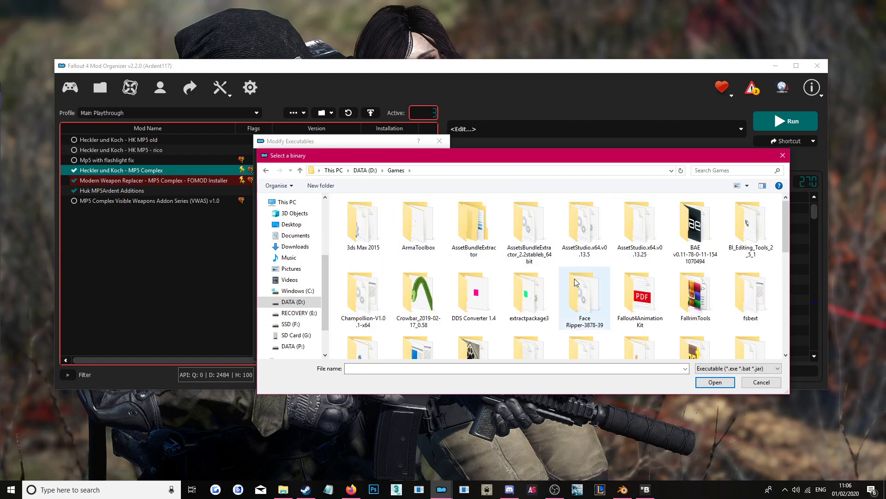
pyautogui.scroll(-1, 552, 292)
pyautogui.scroll(-1, 552, 292)
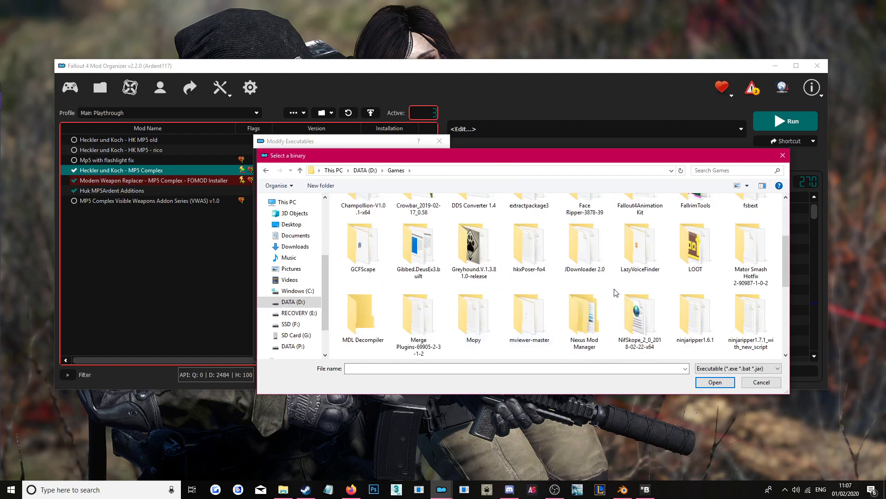
pyautogui.doubleClick(627, 302)
pyautogui.click(392, 261)
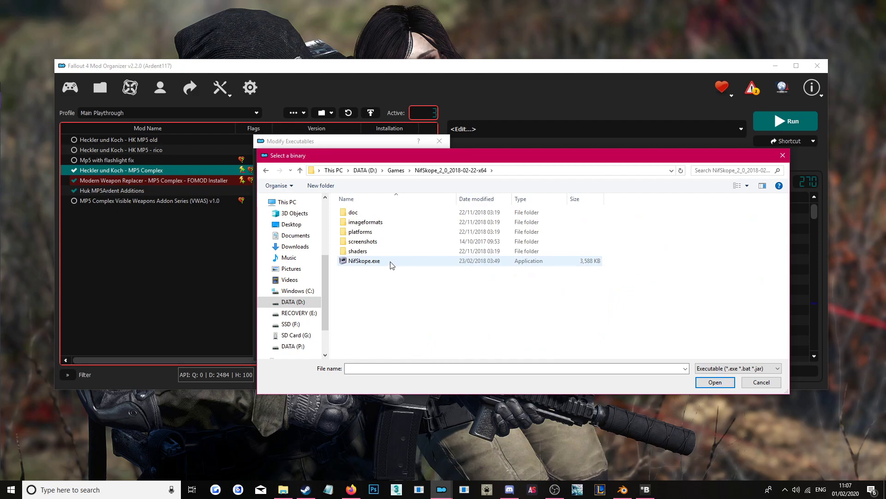
pyautogui.click(714, 383)
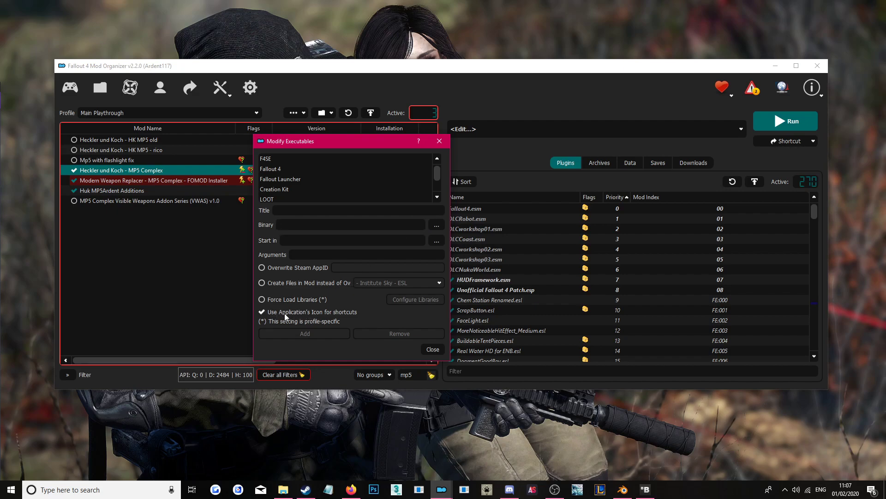
pyautogui.click(432, 350)
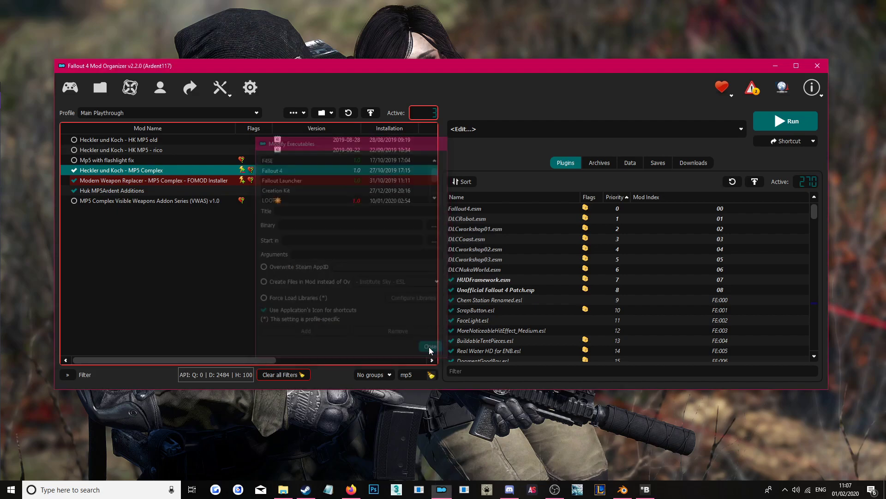
# - Choose NifSkope from the configured executables and run it through Mod Organizer
pyautogui.click(550, 132)
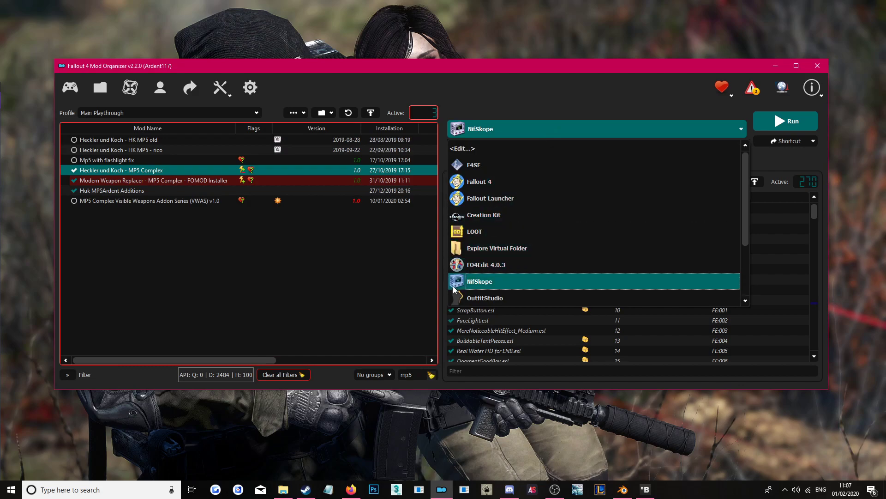
pyautogui.scroll(-2, 482, 289)
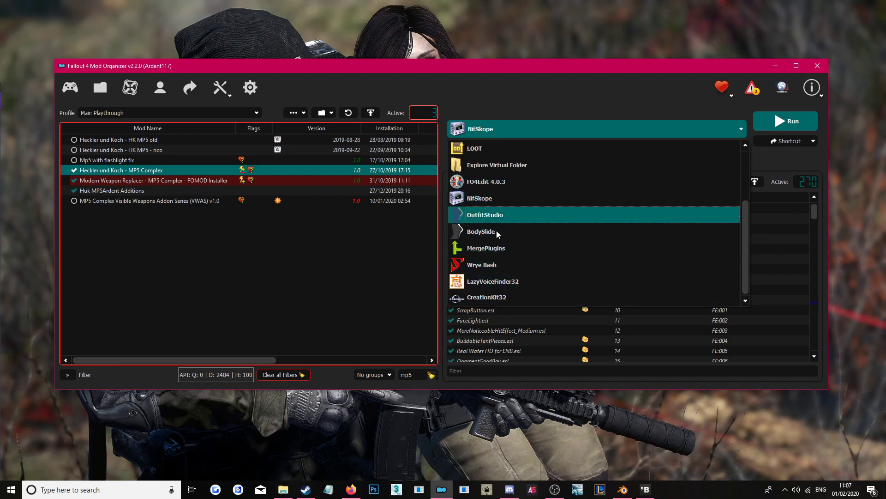
pyautogui.click(510, 95)
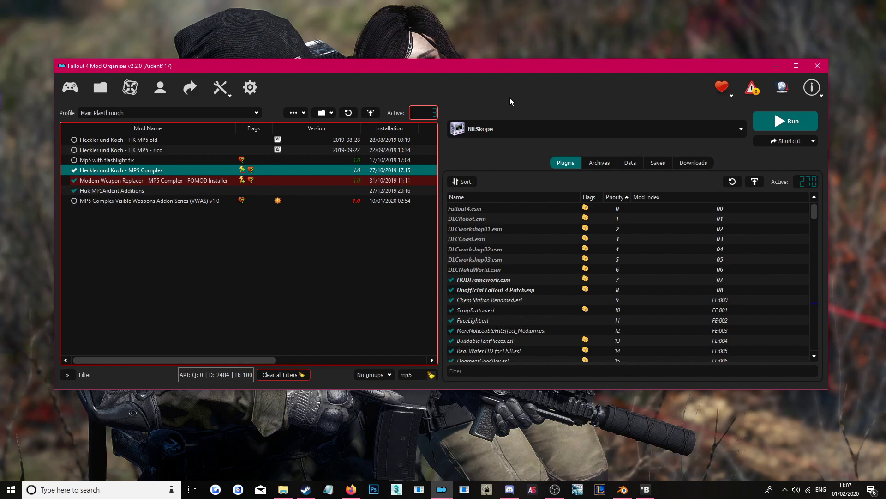
pyautogui.click(702, 131)
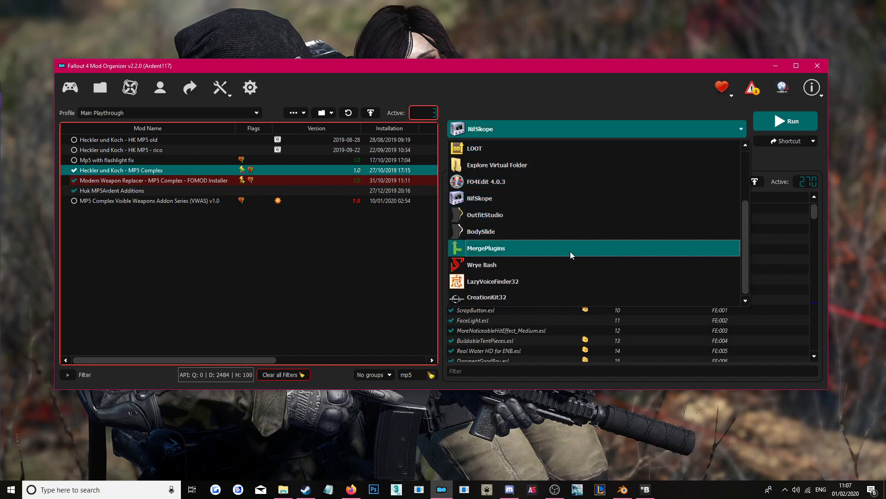
pyautogui.click(556, 200)
pyautogui.click(770, 121)
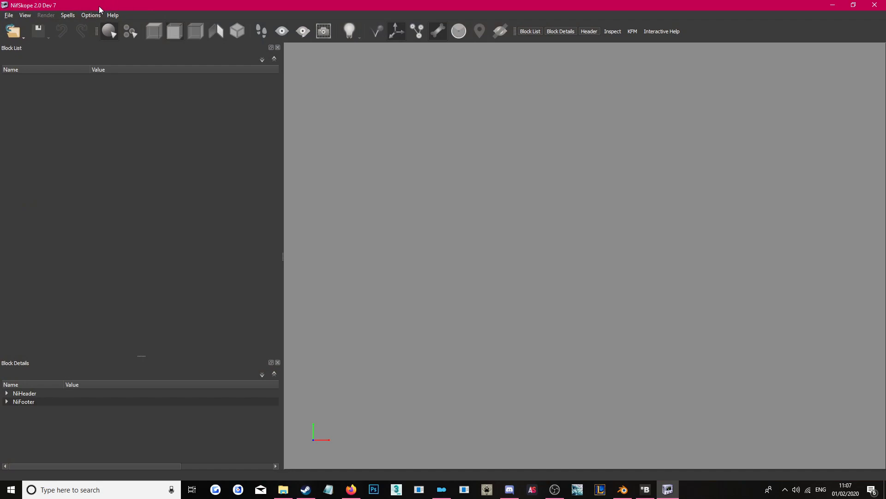
# - Review the Fallout 4 Materials, Textures and Data folder paths in NifSkope's resource settings, and close the settings
pyautogui.click(90, 16)
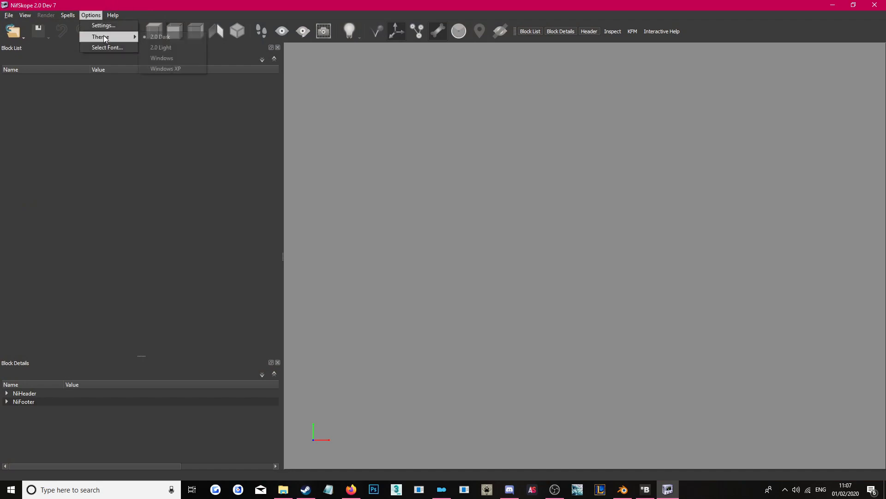
pyautogui.click(102, 26)
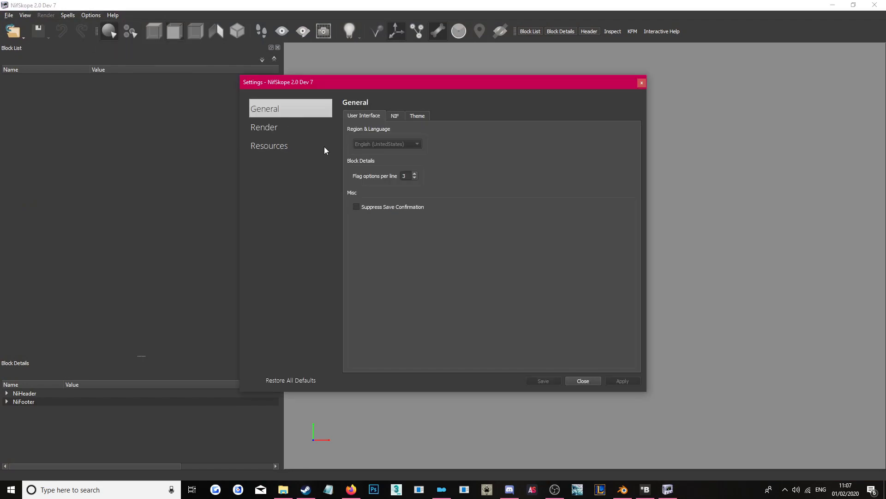
pyautogui.click(275, 145)
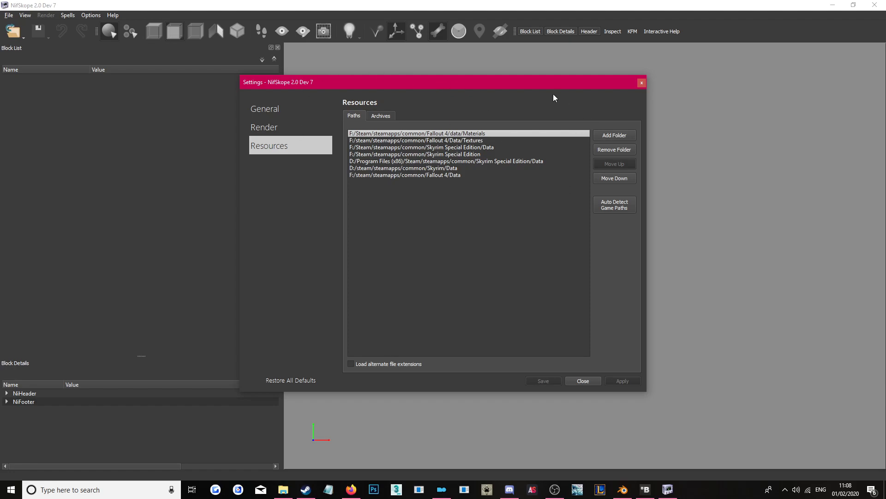
pyautogui.click(457, 141)
pyautogui.click(461, 135)
pyautogui.click(471, 141)
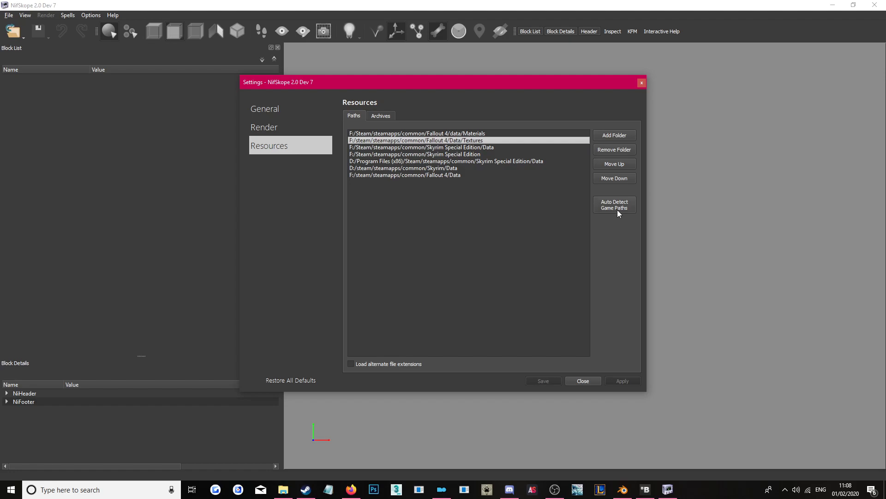
pyautogui.click(430, 168)
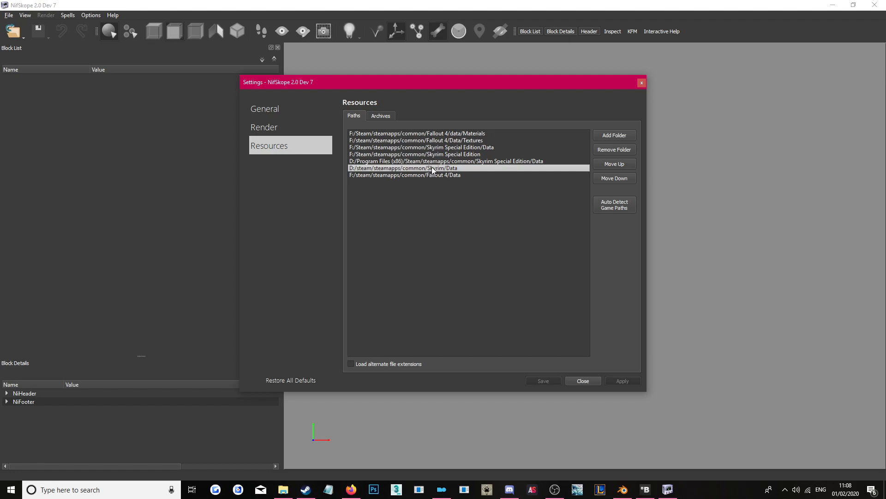
pyautogui.click(437, 174)
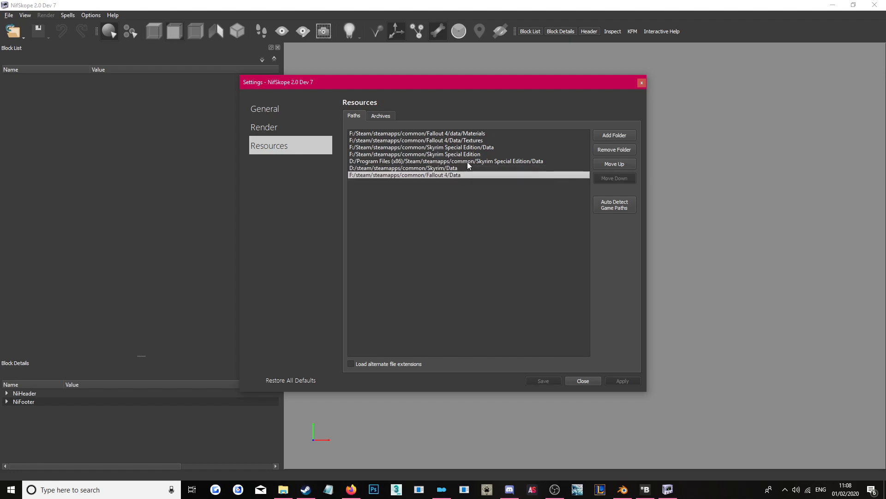
pyautogui.click(477, 133)
pyautogui.click(478, 140)
pyautogui.click(483, 134)
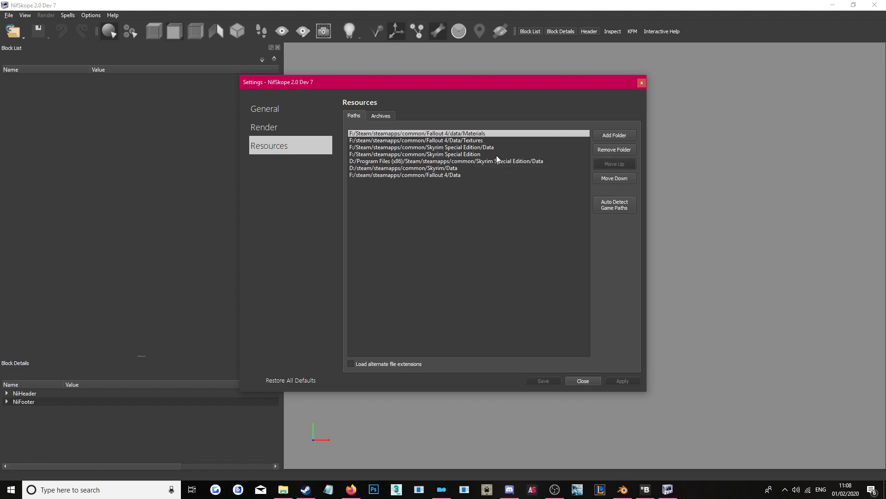
pyautogui.click(573, 380)
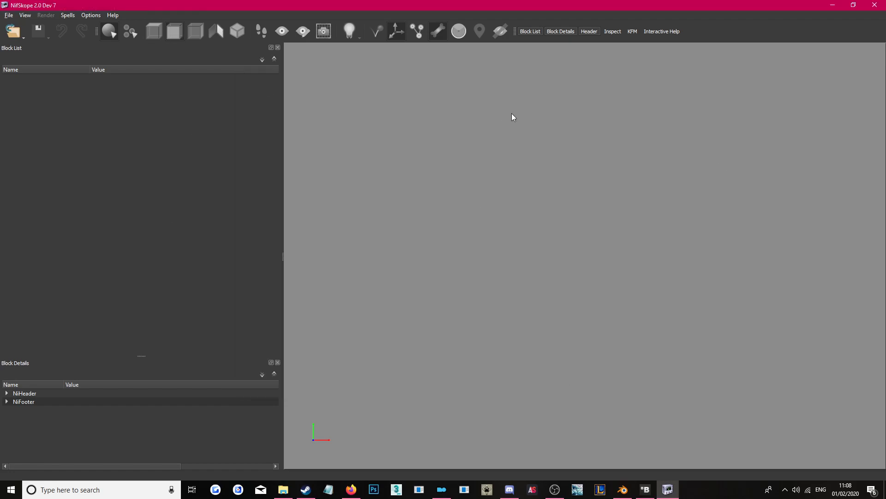
# - Switch to File Explorer and select HK_MP5.esp and both HK_MP5 BA2 archives in the Heckler und Koch - MP5 Complex mod folder
pyautogui.click(283, 490)
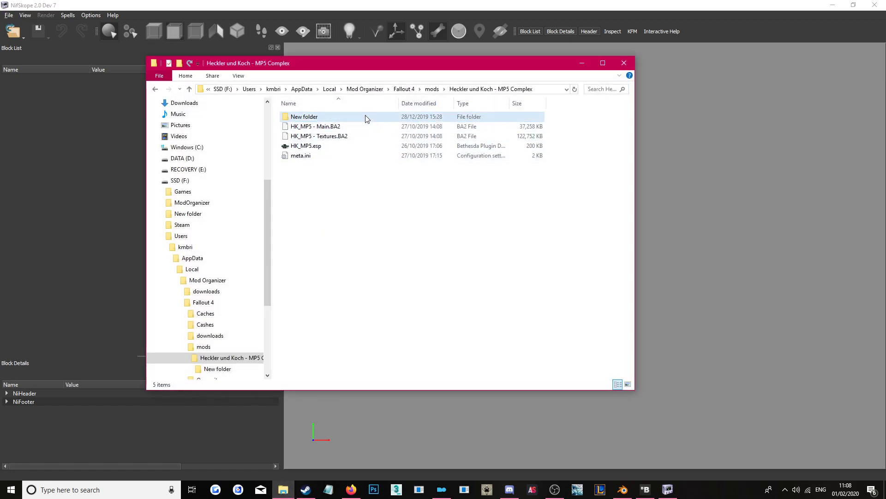
pyautogui.click(513, 50)
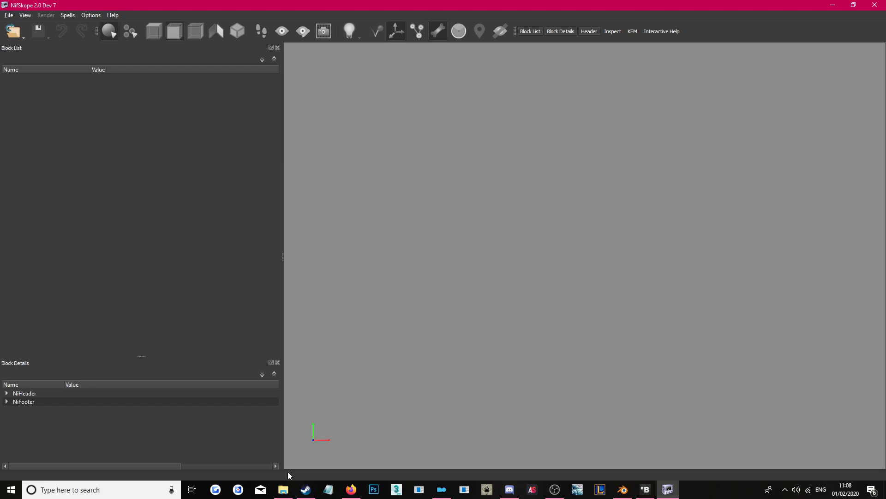
pyautogui.click(283, 489)
pyautogui.click(310, 146)
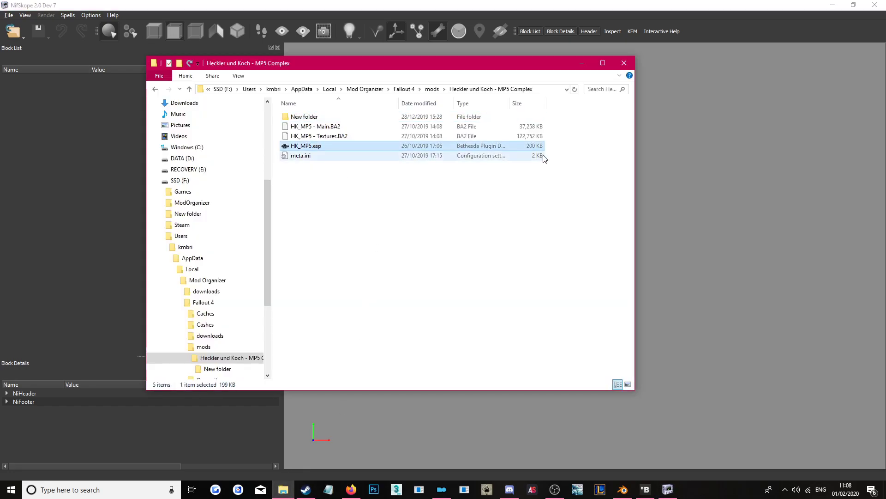
pyautogui.moveTo(548, 150); pyautogui.dragTo(494, 126)
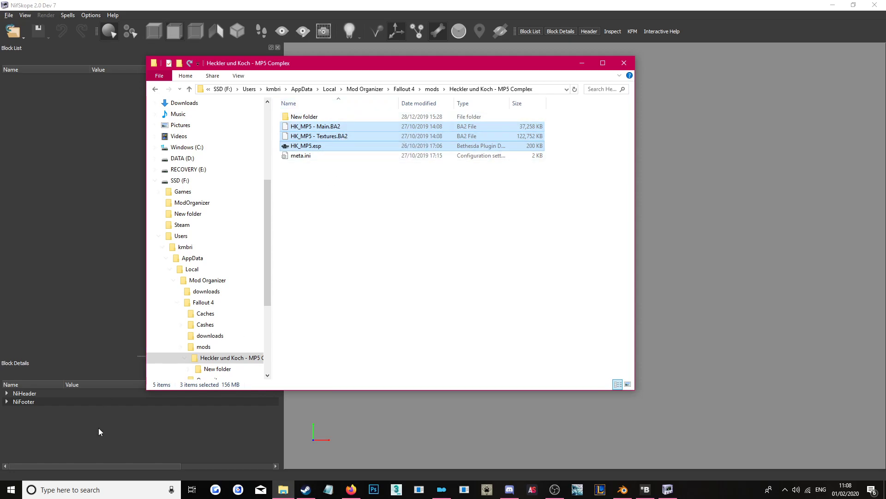
# - Search Windows for the Archive2 app and dismiss the search without launching it
pyautogui.click(83, 486)
pyautogui.write('archiev')
pyautogui.press('BackSpace')
pyautogui.press('BackSpace')
pyautogui.write('ve2')
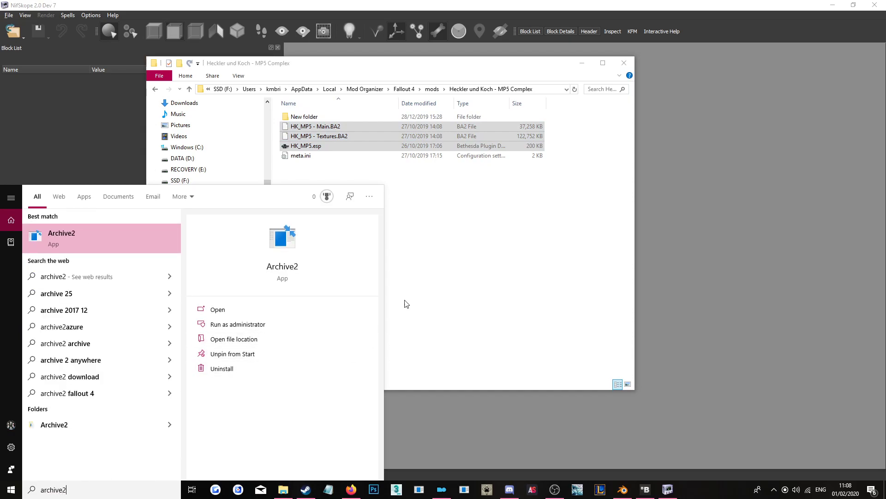
pyautogui.click(445, 259)
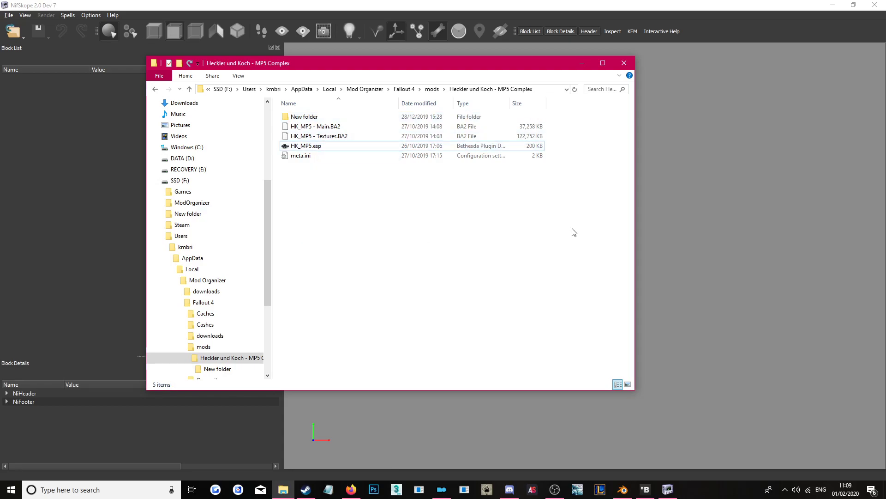
# - Bring up Archive2 beside the mod folder and load HK_MP5 - Main.BA2 into it
pyautogui.click(414, 496)
pyautogui.moveTo(217, 69); pyautogui.dragTo(721, 151)
pyautogui.moveTo(319, 126); pyautogui.dragTo(643, 215)
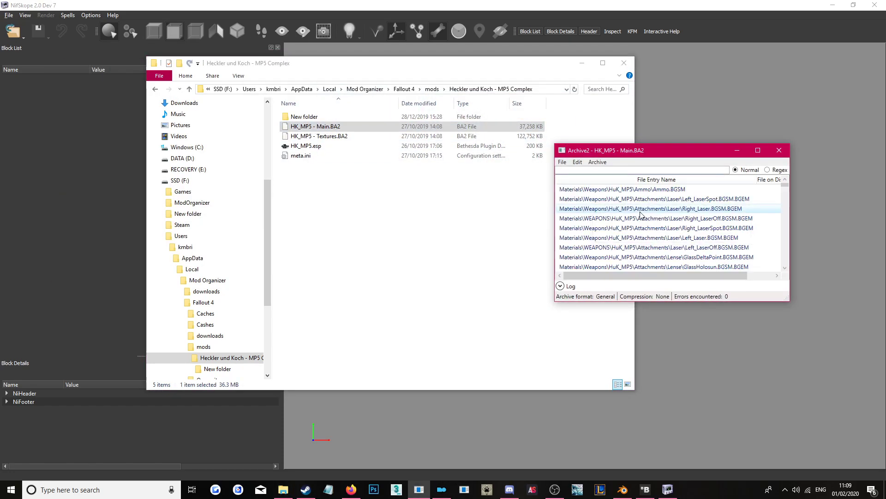
# - Try extracting all files to New folder in the Heckler und Koch - MP5 Complex mod folder, cancel, and close Archive2 and the folder window
pyautogui.click(597, 162)
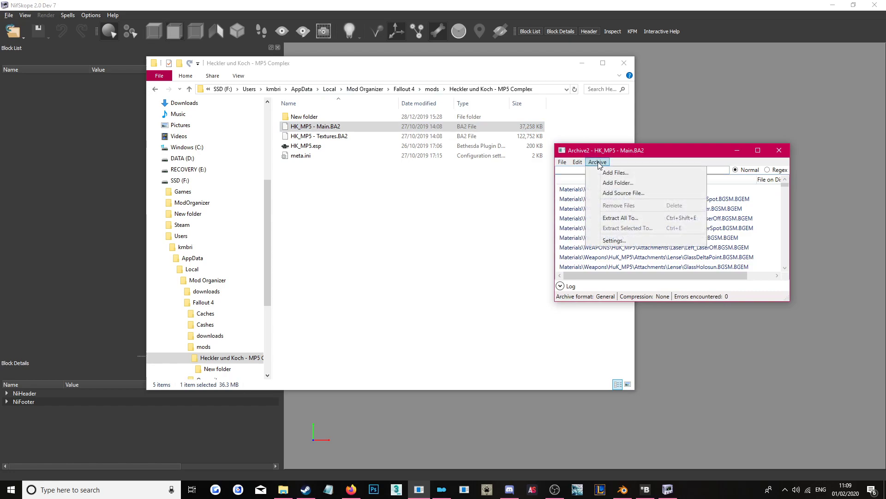
pyautogui.click(616, 218)
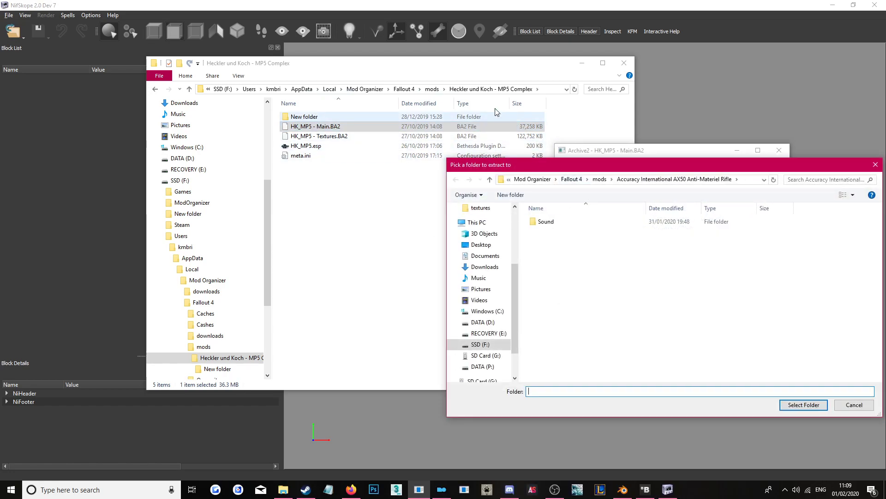
pyautogui.click(550, 89)
pyautogui.hotkey('ctrl', 'c')
pyautogui.click(752, 180)
pyautogui.hotkey('ctrl', 'v')
pyautogui.press('Return')
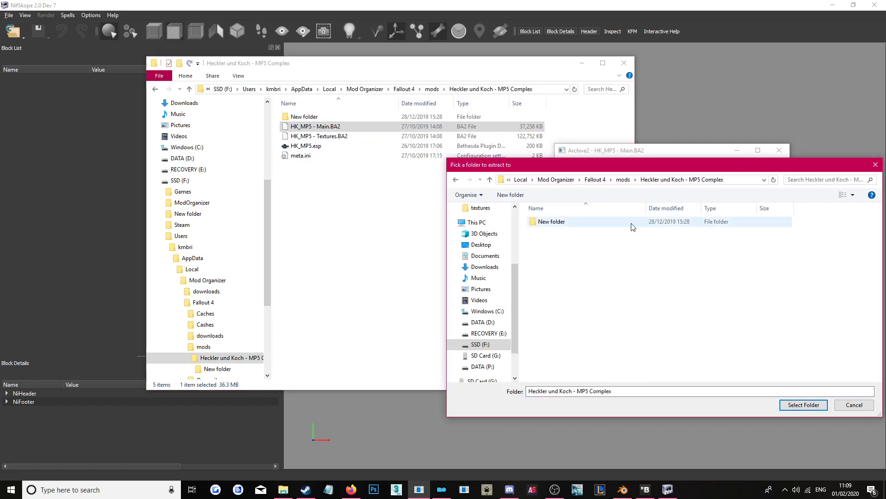
pyautogui.doubleClick(557, 224)
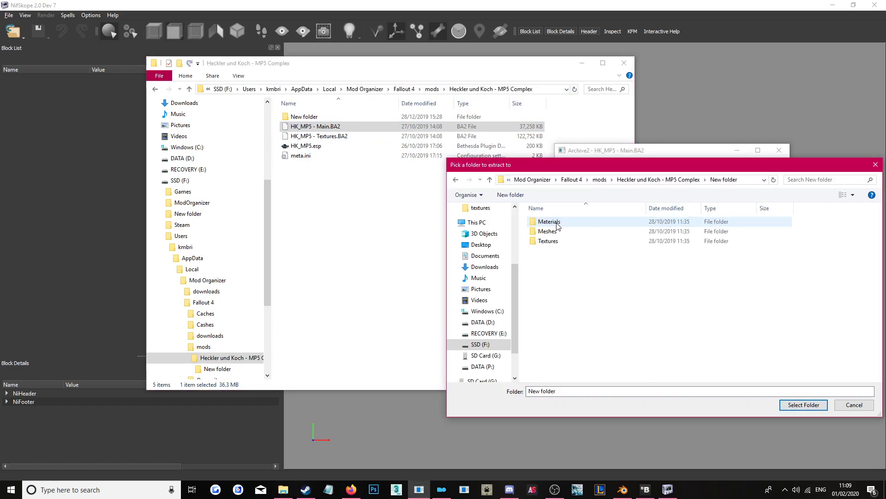
pyautogui.click(801, 408)
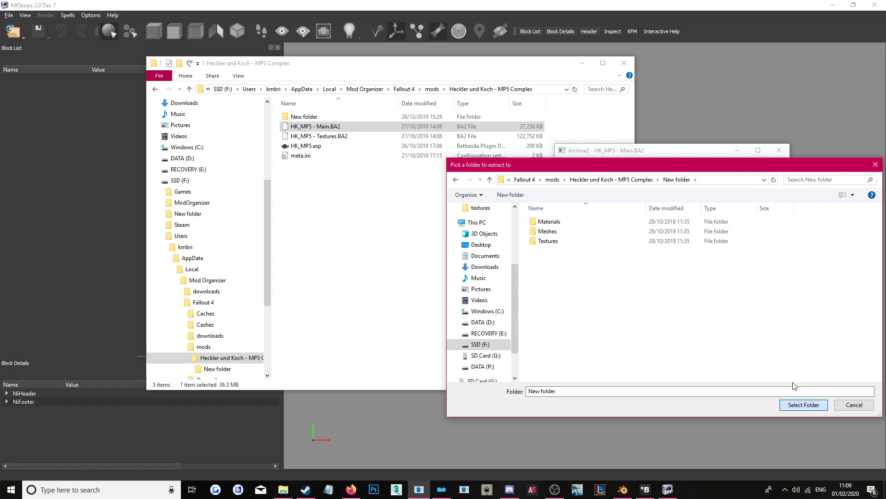
pyautogui.click(852, 405)
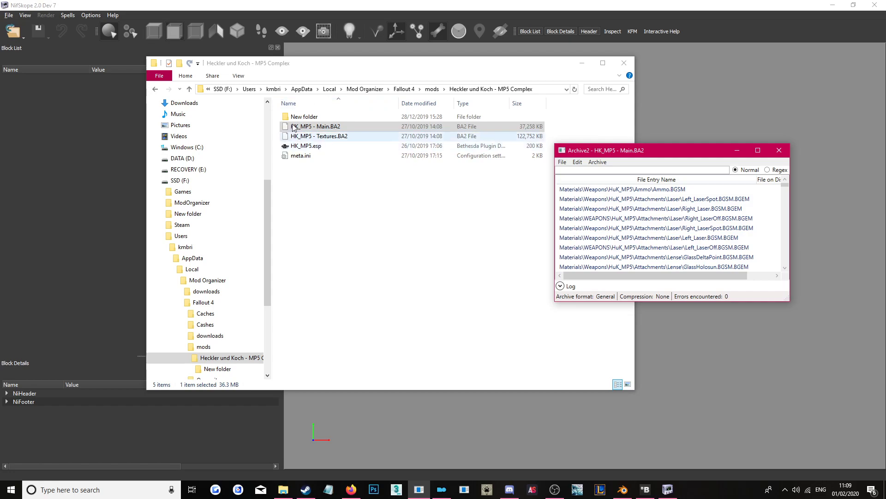
pyautogui.click(787, 150)
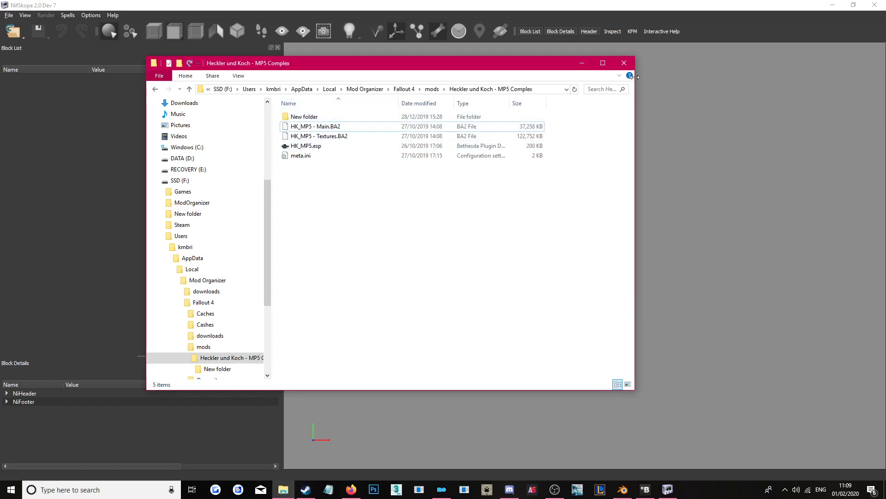
pyautogui.click(624, 63)
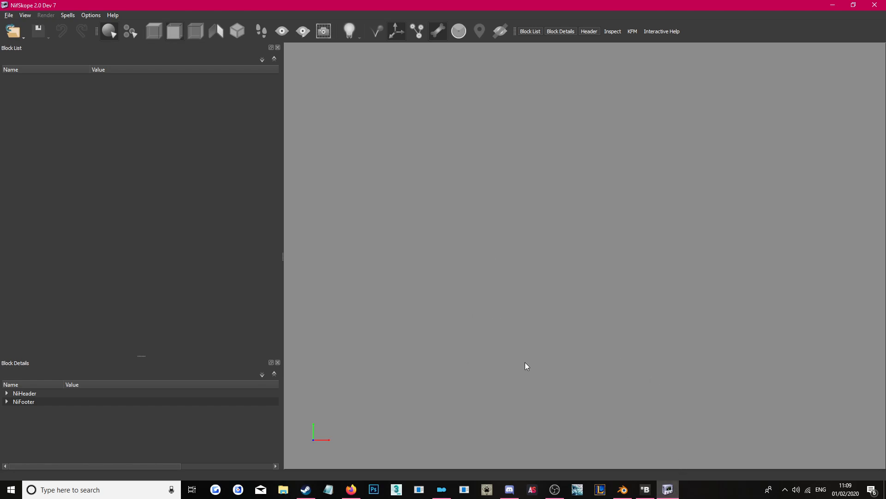
# - Switch to the Bethesda launcher and look up Creation Kit: Fallout 4 in the games list
pyautogui.click(645, 489)
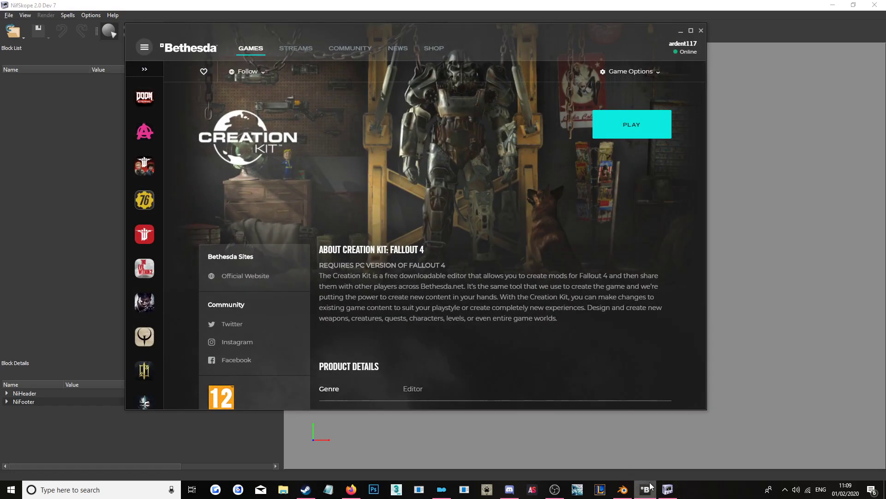
pyautogui.moveTo(648, 491)
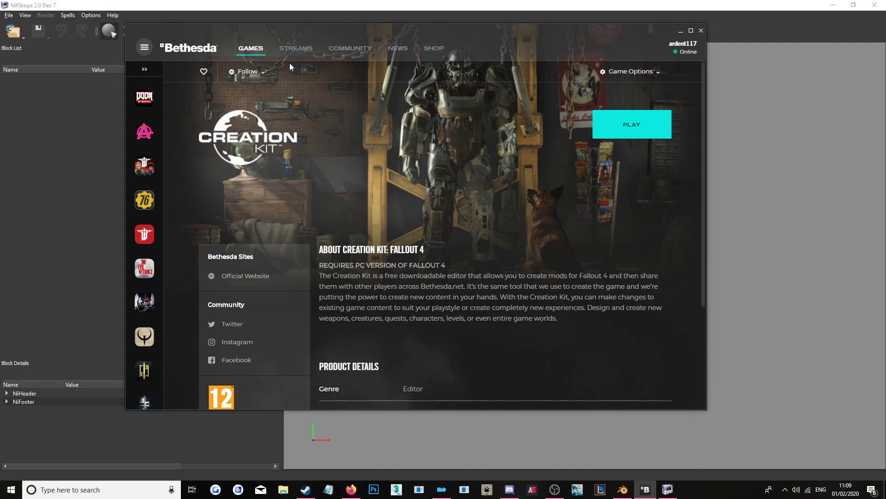
pyautogui.click(249, 50)
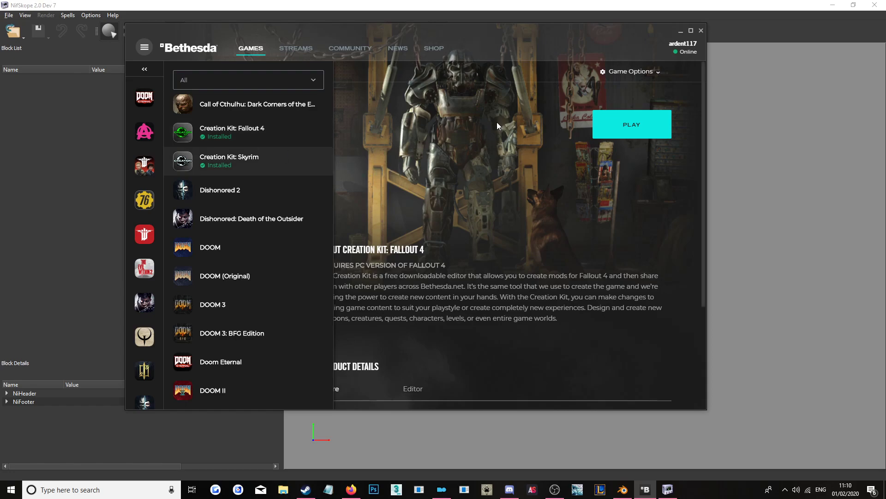
# - Switch to File Explorer and browse to the Archive2 folder in F:\Steam\steamapps\common\Fallout 4\Tools
pyautogui.click(283, 490)
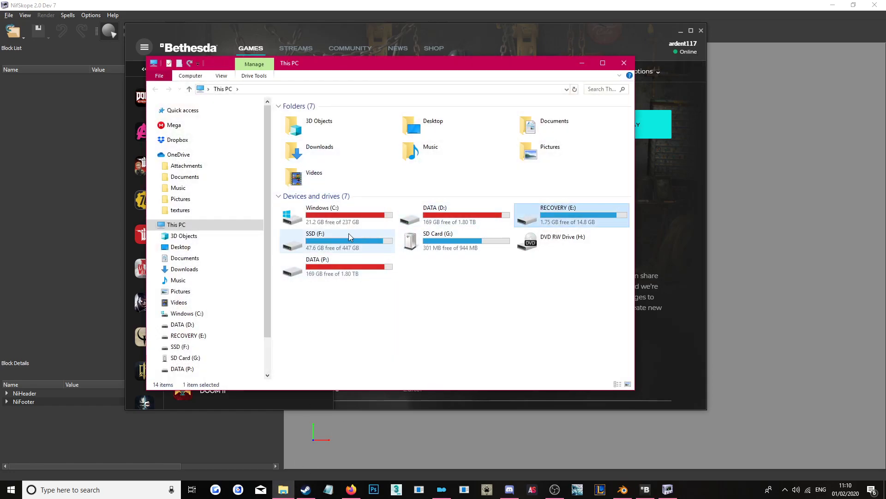
pyautogui.doubleClick(349, 234)
pyautogui.doubleClick(324, 165)
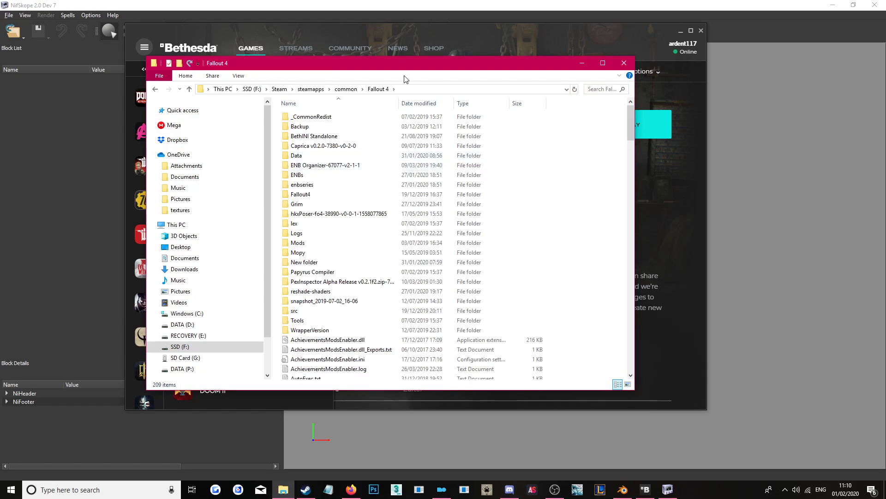
pyautogui.doubleClick(369, 60)
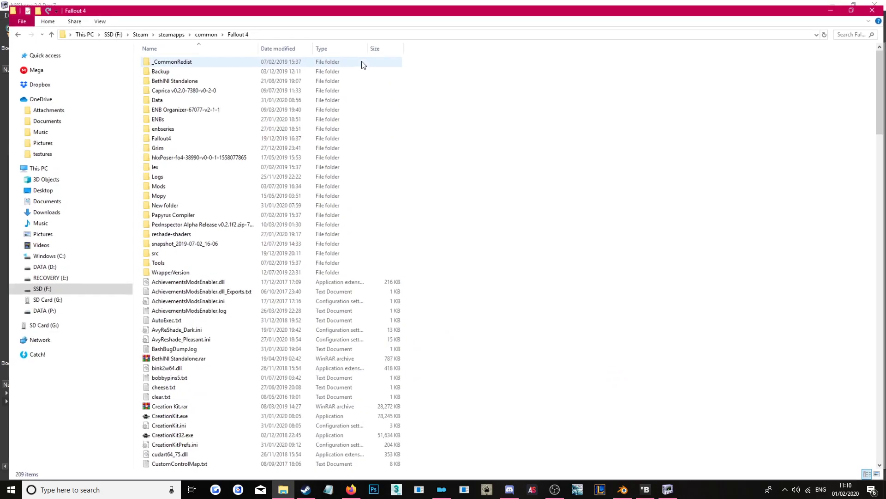
pyautogui.doubleClick(166, 262)
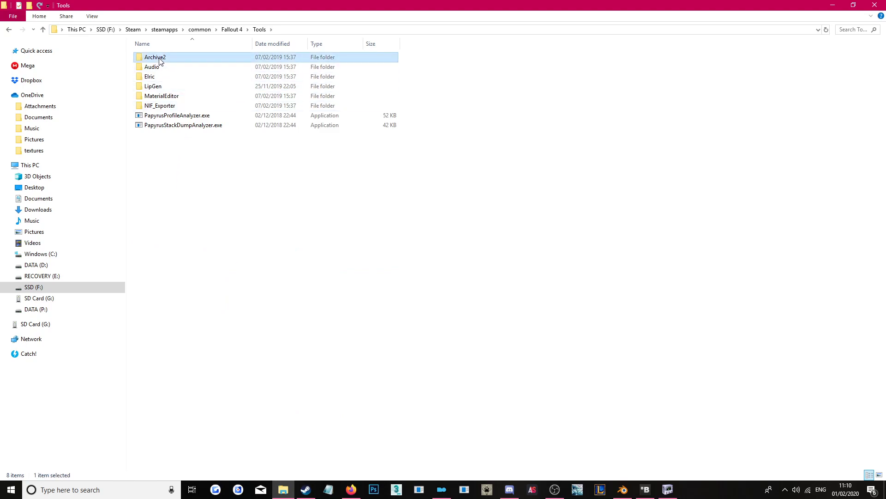
pyautogui.doubleClick(163, 59)
pyautogui.click(169, 59)
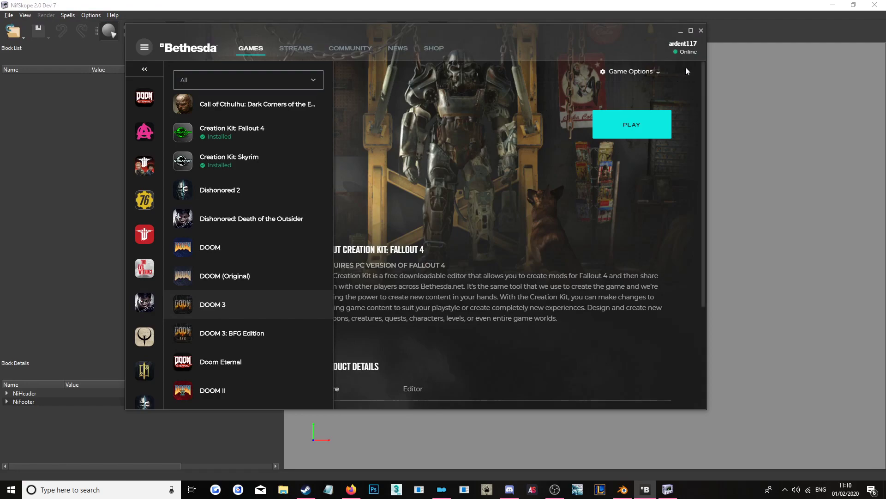
# - Switch to Mod Organizer, unlock it while NifSkope runs, and filter the mod list by "m4"
pyautogui.click(681, 33)
pyautogui.click(442, 491)
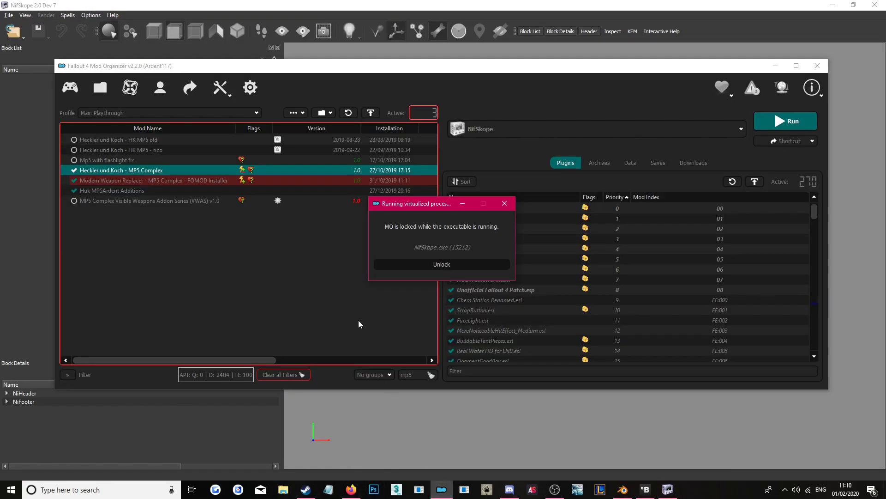
pyautogui.click(415, 265)
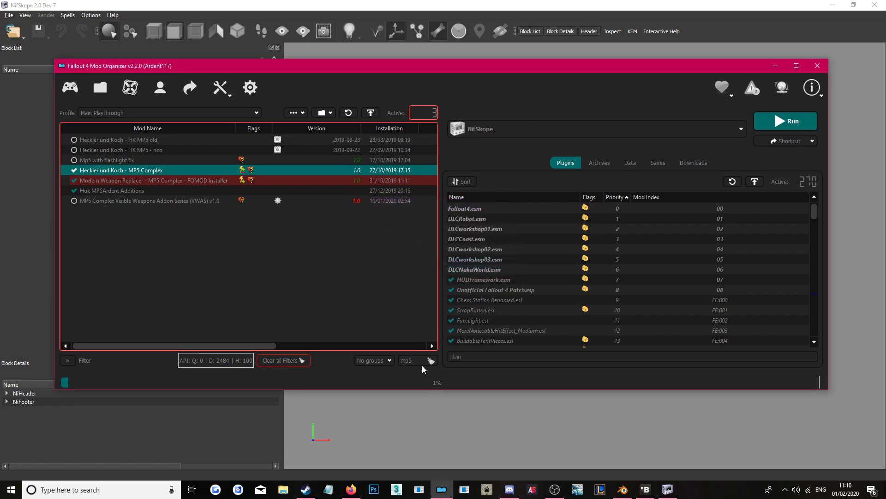
pyautogui.moveTo(419, 373); pyautogui.dragTo(371, 367)
pyautogui.write('m4')
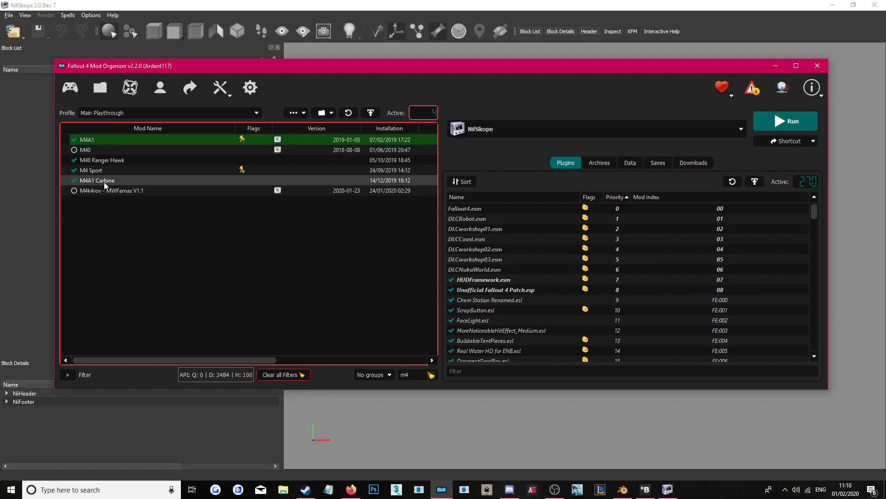
# - Open the M4 Sport mod's folder in File Explorer and browse to meshes\Ardent\Arms
pyautogui.click(88, 171)
pyautogui.rightClick(88, 172)
pyautogui.click(119, 294)
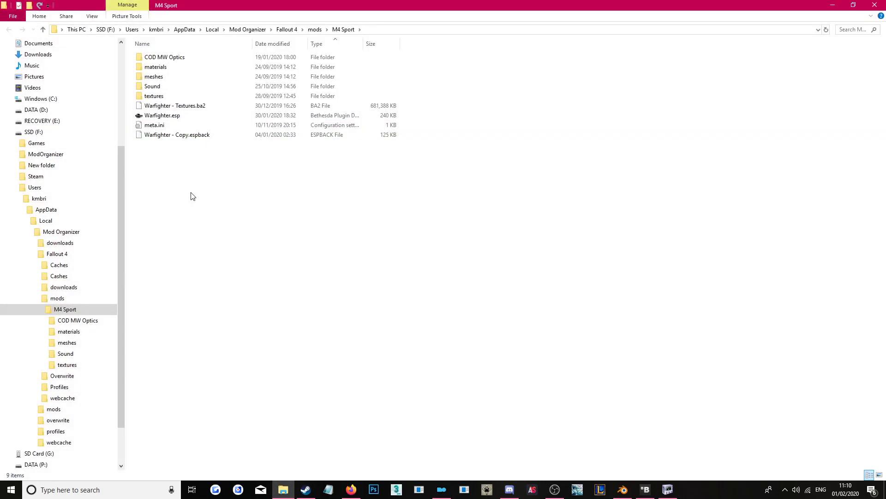
pyautogui.click(167, 68)
pyautogui.doubleClick(164, 79)
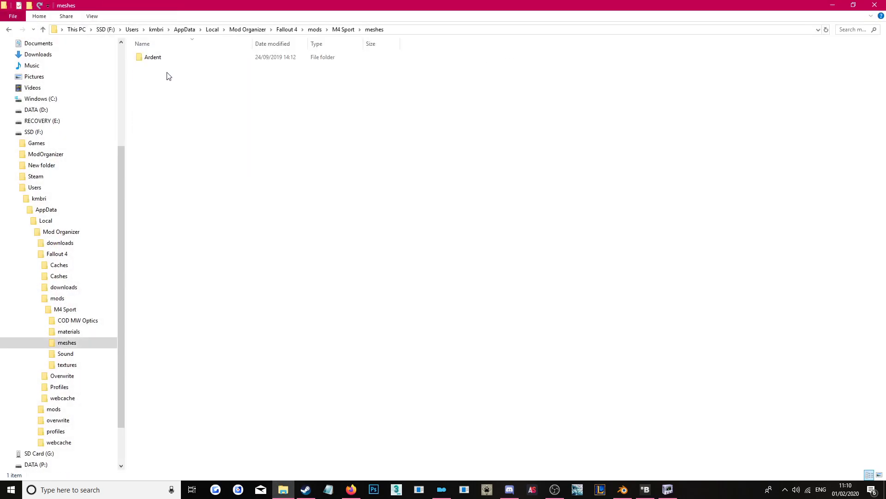
pyautogui.doubleClick(181, 58)
pyautogui.doubleClick(181, 58)
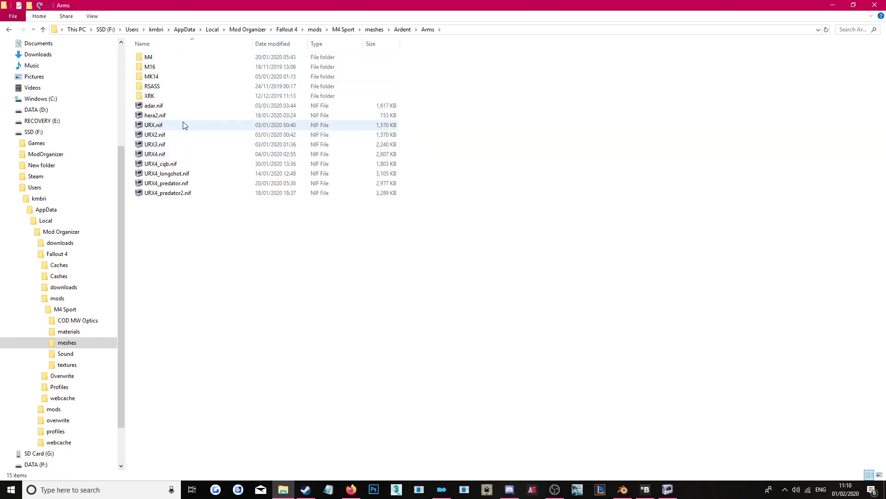
# - Open URX4_cqb.nif in NifSkope, close the Arms folder window, and bring the loaded model to the front
pyautogui.click(188, 166)
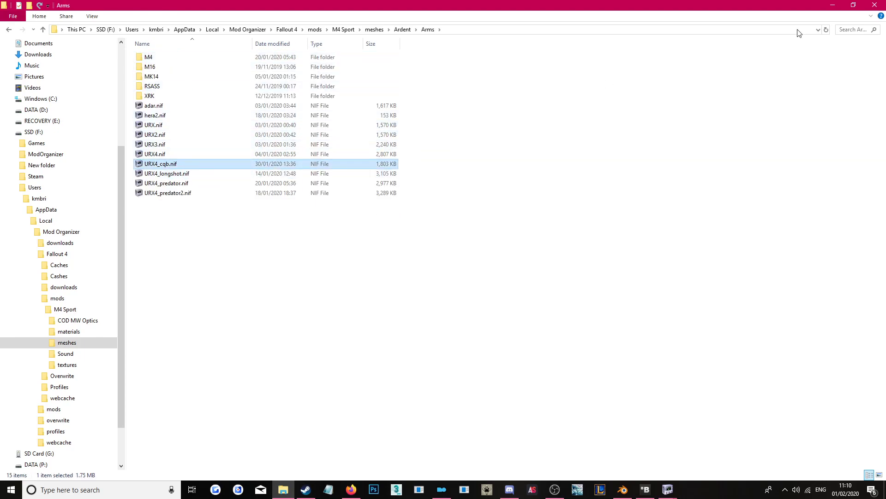
pyautogui.click(876, 6)
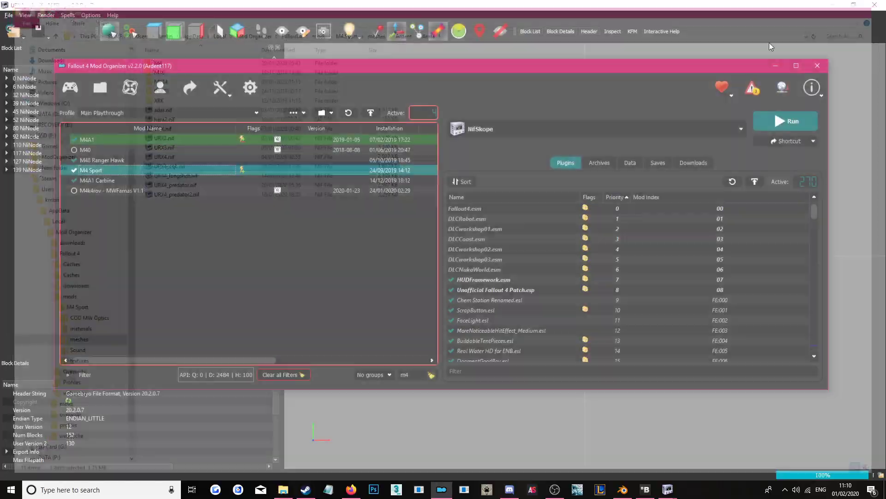
pyautogui.moveTo(668, 489)
pyautogui.click(653, 429)
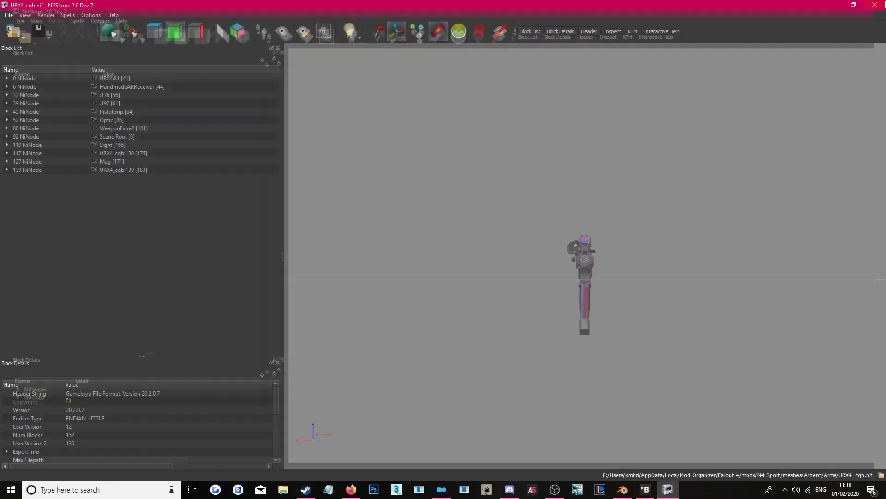
# - Frame the rifle from the side, select its magazine mesh, and select the parent Mag node in the block list
pyautogui.moveTo(531, 213); pyautogui.dragTo(604, 238)
pyautogui.scroll(3, 605, 226)
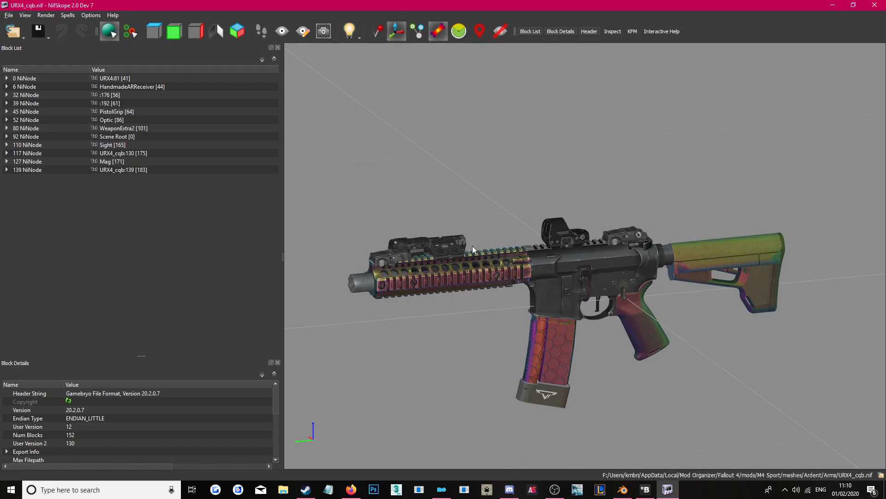
pyautogui.moveTo(593, 222); pyautogui.dragTo(570, 123, button='middle')
pyautogui.scroll(1, 591, 168)
pyautogui.moveTo(570, 123); pyautogui.dragTo(554, 122)
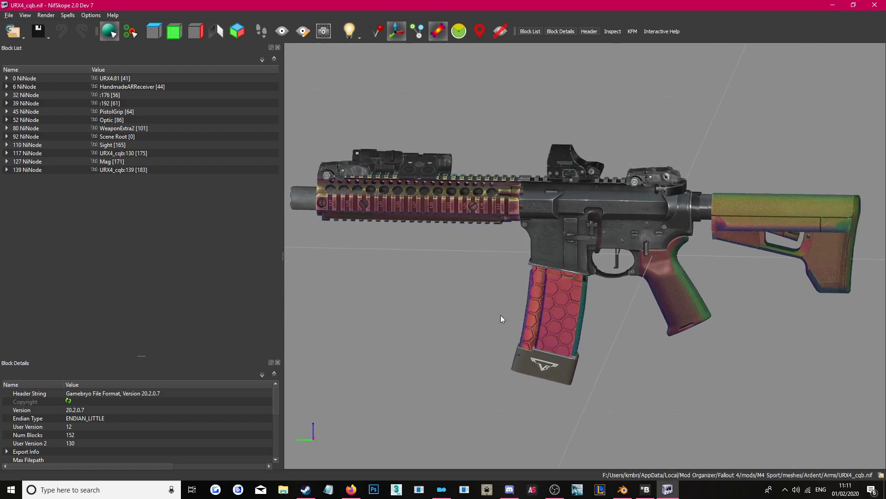
pyautogui.click(557, 310)
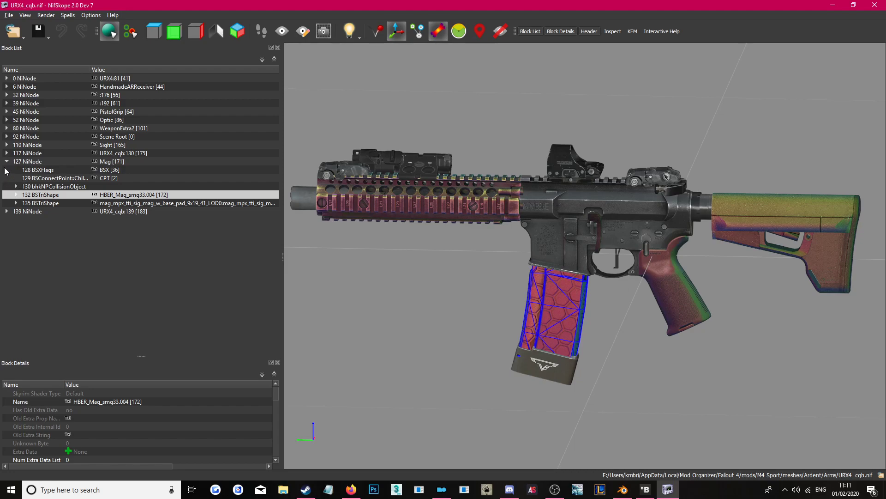
pyautogui.click(36, 162)
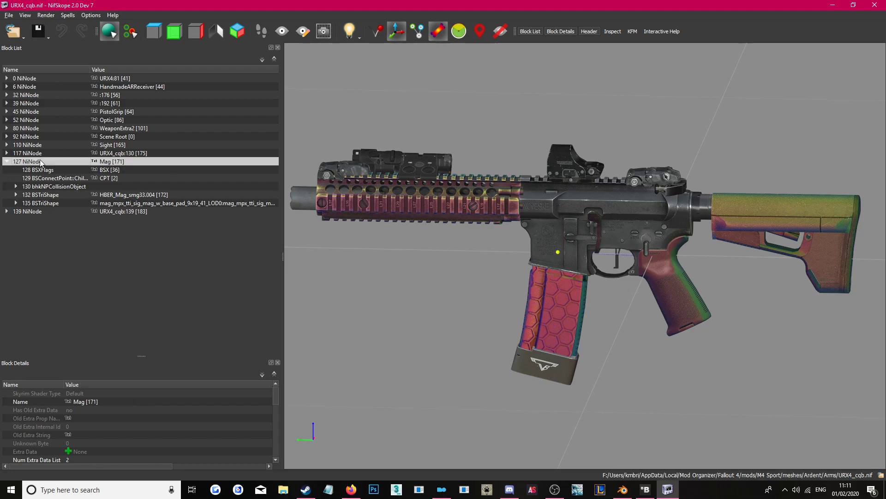
# - Inspect the URX4_cqb:130 and URX4:81 nodes, collapse the Mag node, and expand the URX4_cqb:139 node
pyautogui.click(115, 153)
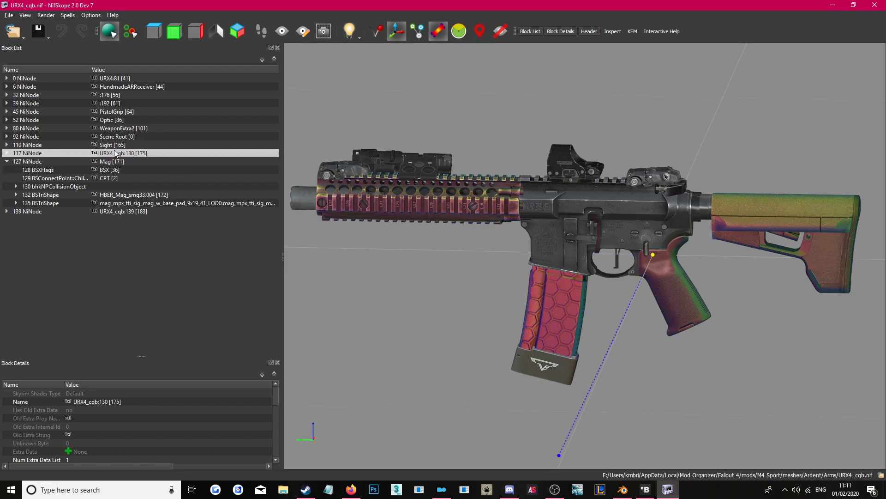
pyautogui.click(120, 77)
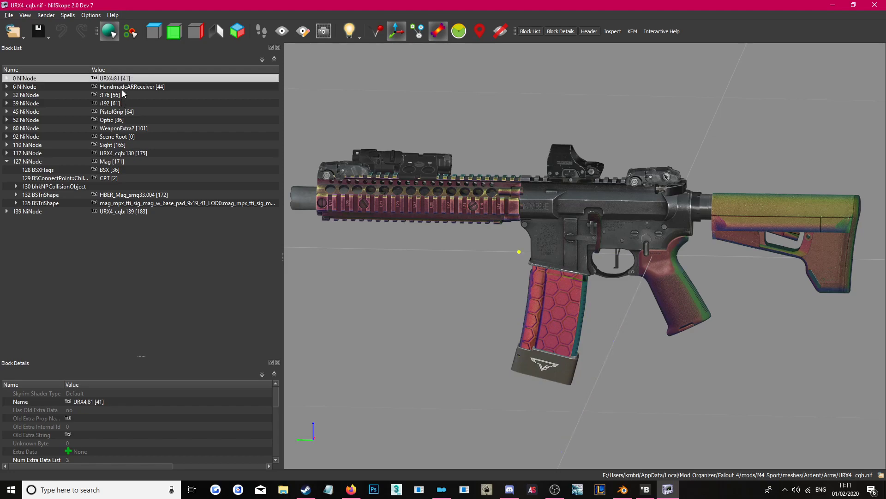
pyautogui.click(6, 161)
pyautogui.click(7, 169)
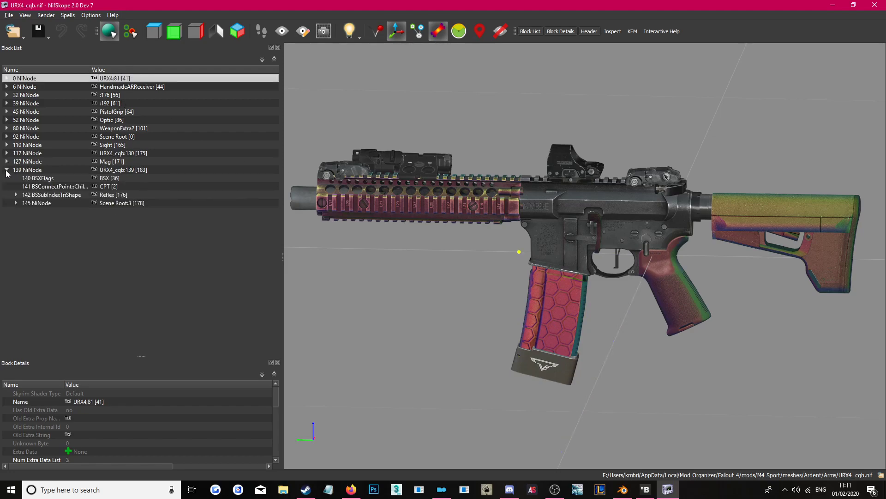
# - Inspect the BSXFlags and BSConnectPoint::Children blocks under the URX4_cqb:139 node and compare that node with the Mag node
pyautogui.click(43, 178)
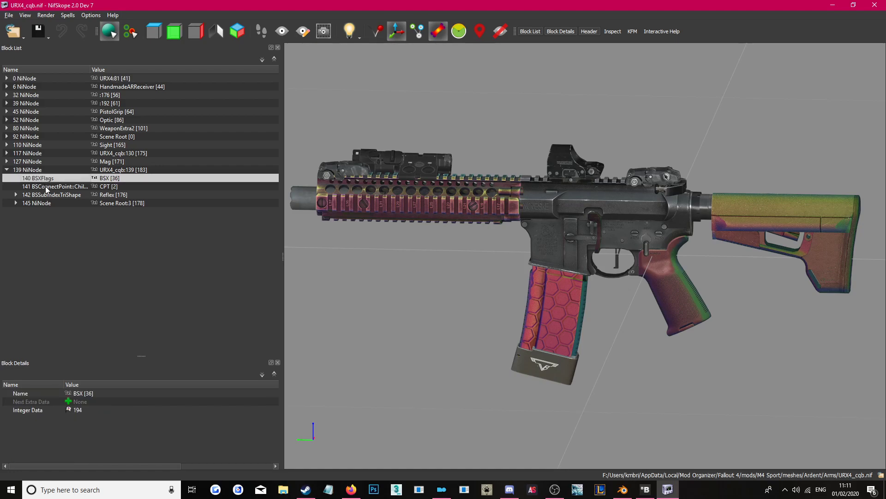
pyautogui.click(46, 186)
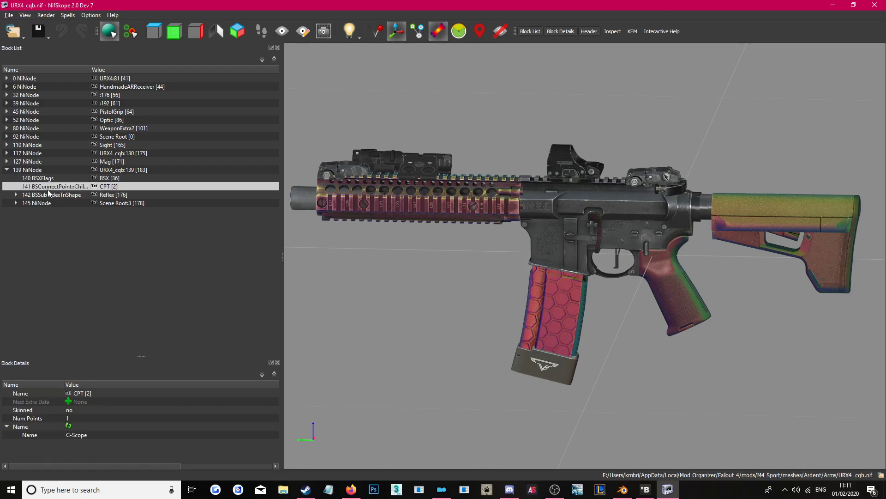
pyautogui.click(46, 169)
pyautogui.click(49, 161)
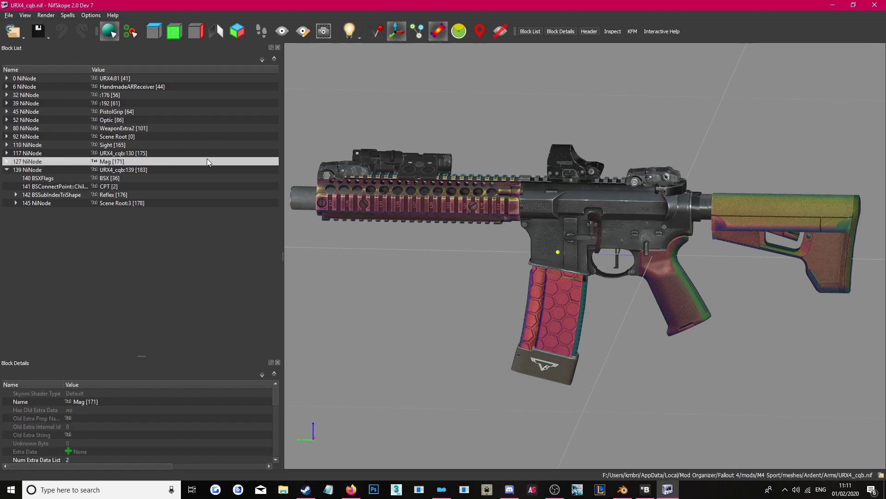
pyautogui.click(46, 170)
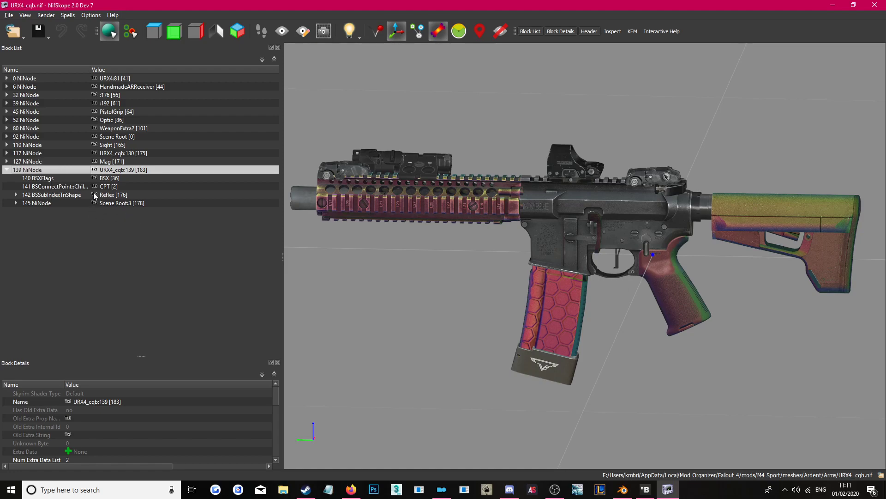
# - Expand the Scene Root:3 node under URX4_cqb:139 and examine how it is grouped beneath its parent
pyautogui.click(15, 203)
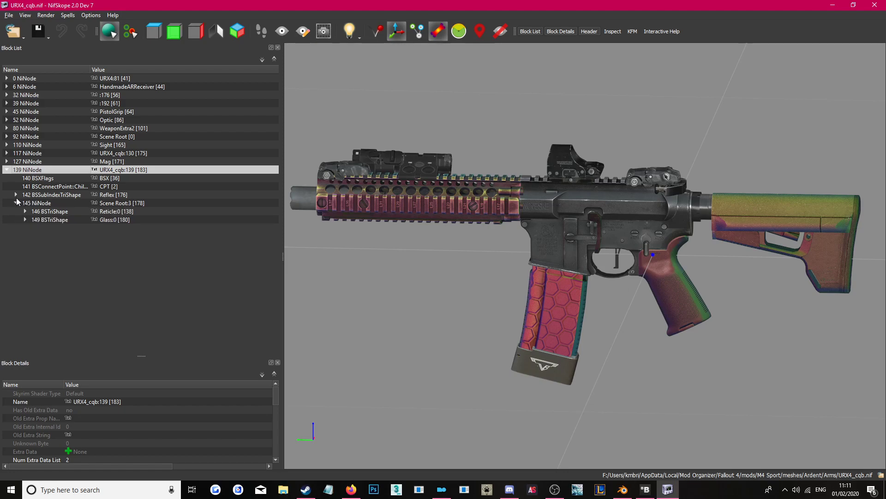
pyautogui.click(45, 203)
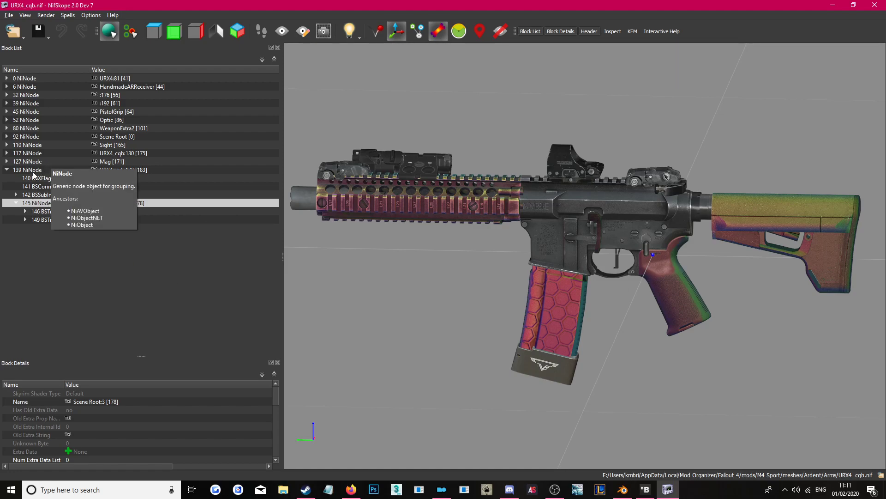
pyautogui.click(111, 170)
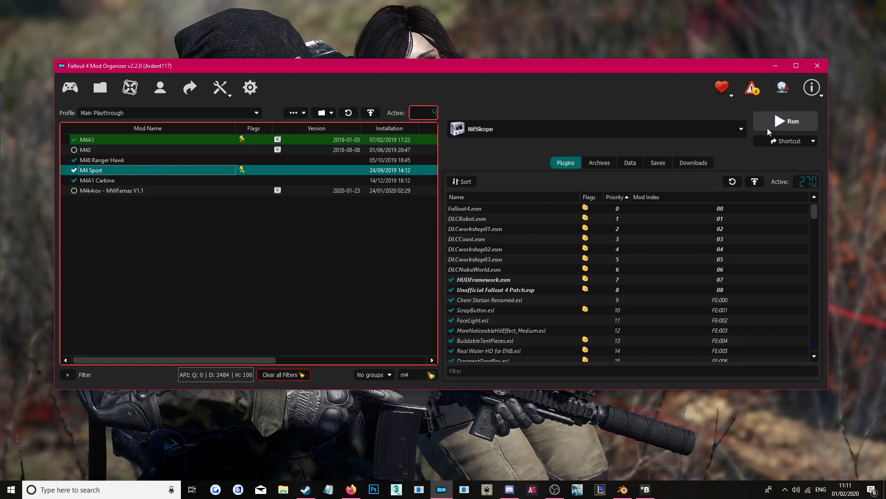
# - Launch NifSkope from Mod Organizer and open the M4 Sport mod's folder in File Explorer
pyautogui.click(786, 121)
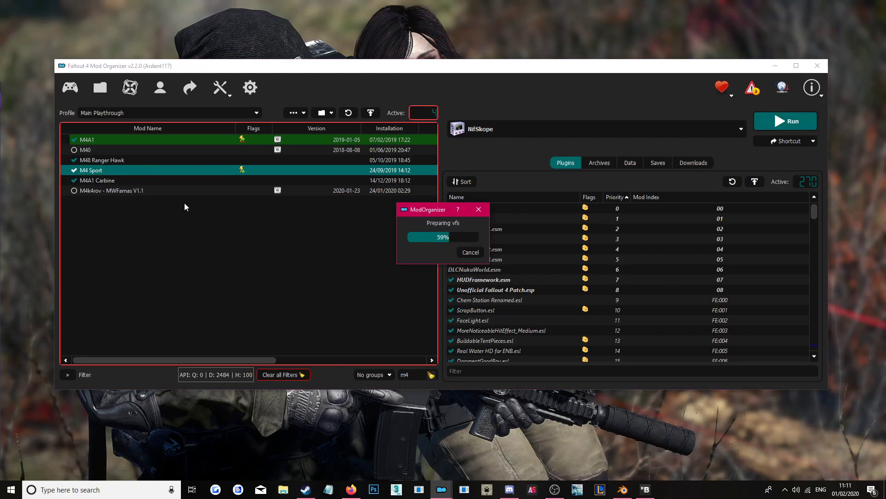
pyautogui.rightClick(111, 158)
pyautogui.click(164, 284)
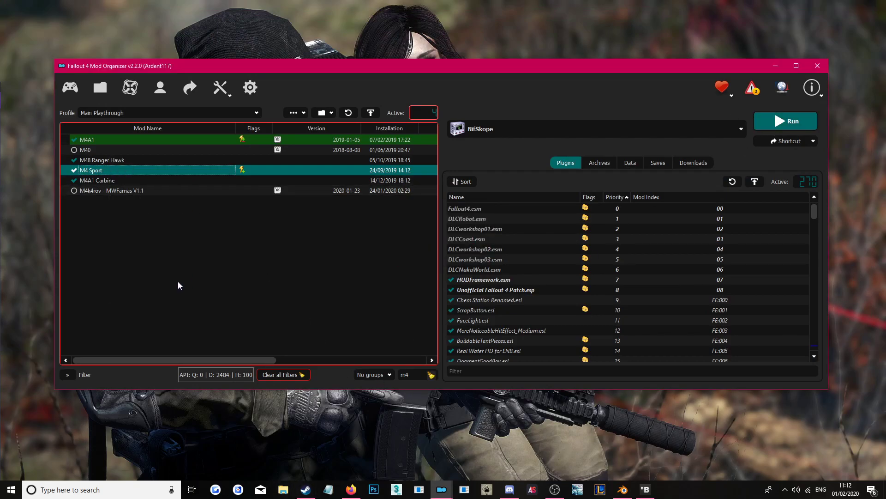
# - Browse the mod's folders to meshes\Ardent\Arms\M4\Stocks
pyautogui.doubleClick(180, 80)
pyautogui.doubleClick(168, 58)
pyautogui.doubleClick(168, 58)
pyautogui.doubleClick(168, 59)
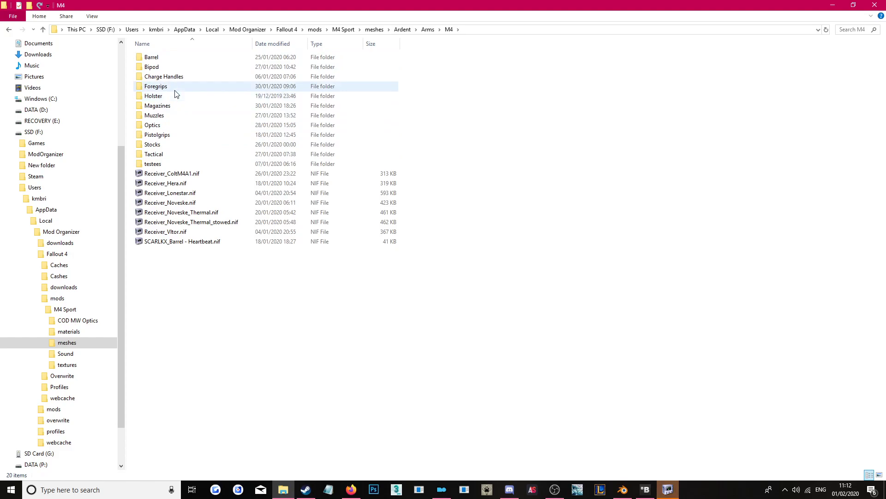
pyautogui.doubleClick(167, 145)
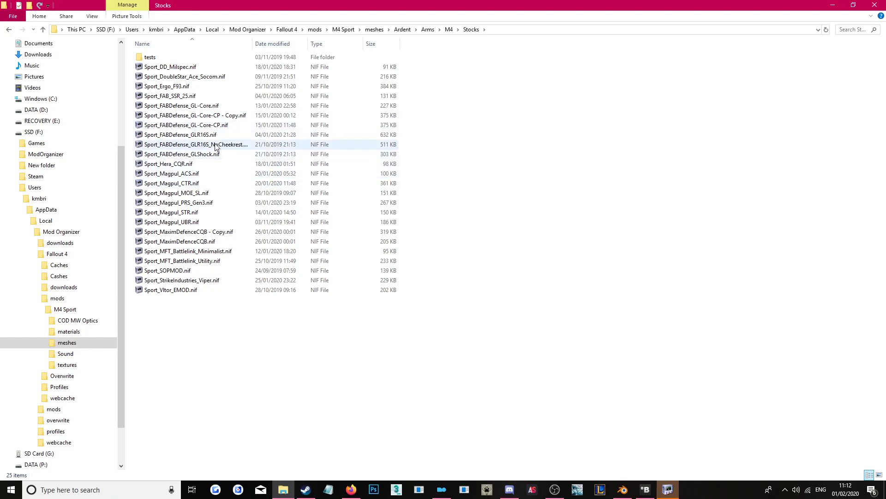
# - Open Sport_FABDefense_GL-Core-CP.nif in NifSkope and show the stock from the side
pyautogui.click(224, 126)
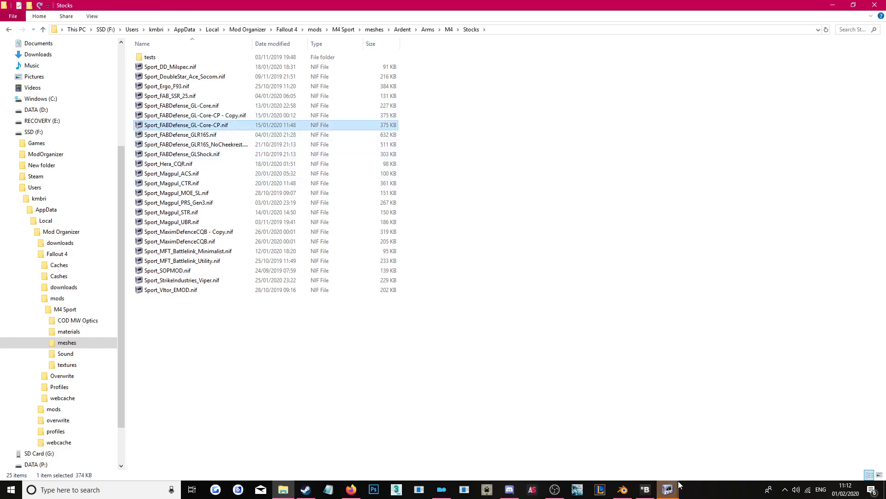
pyautogui.moveTo(668, 490)
pyautogui.click(691, 455)
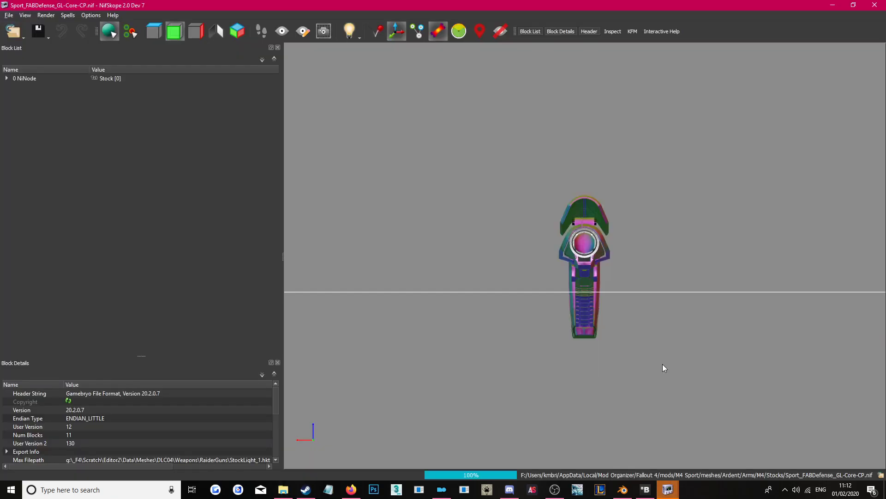
pyautogui.click(45, 14)
pyautogui.click(59, 181)
pyautogui.scroll(1, 329, 163)
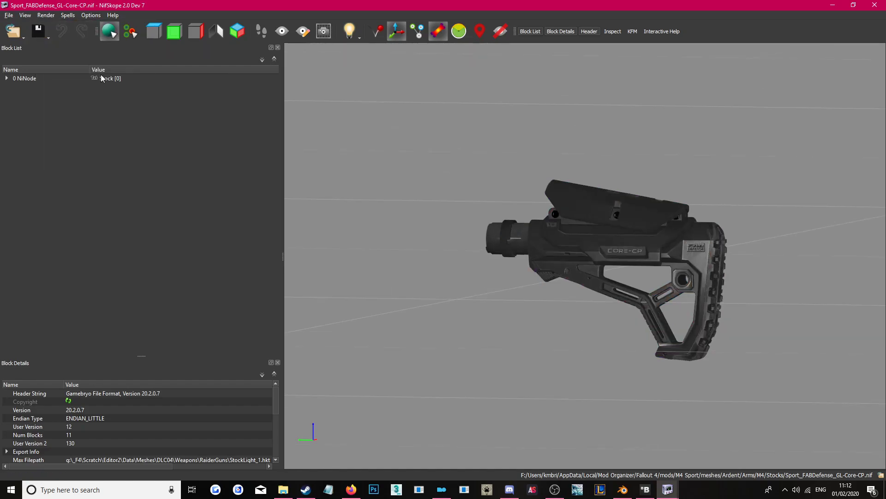
# - Expand the Stock node and inspect its stock tube shape and the GLCORECPUVW_0 shape
pyautogui.click(6, 78)
pyautogui.click(44, 79)
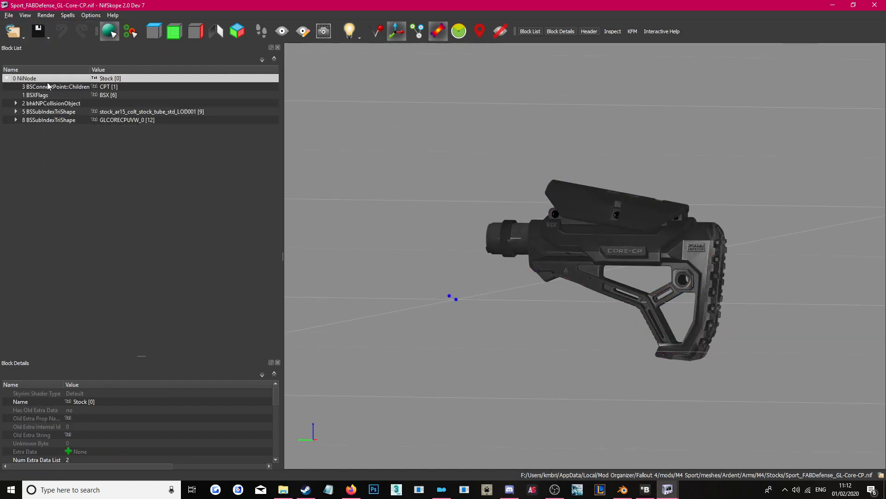
pyautogui.click(53, 120)
pyautogui.click(134, 114)
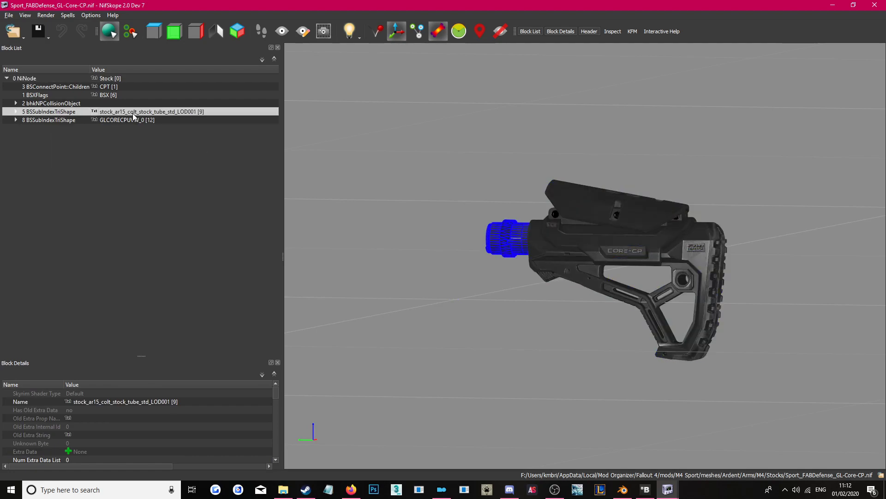
pyautogui.click(505, 123)
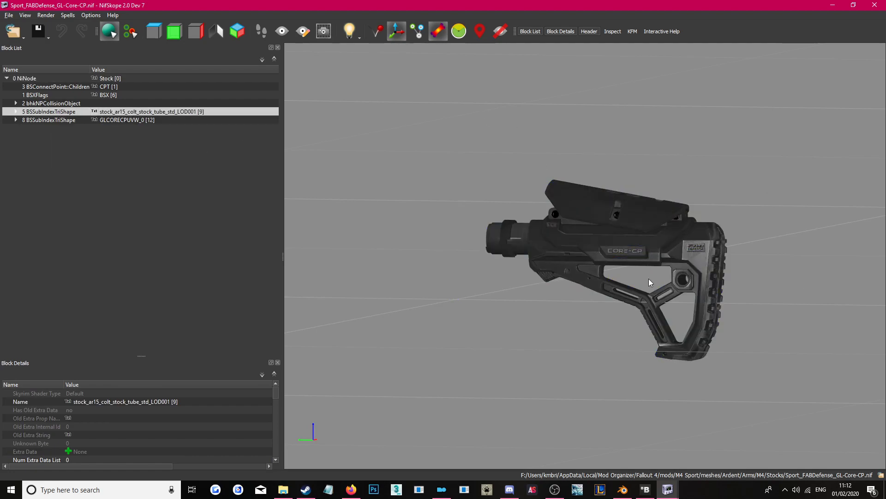
pyautogui.click(581, 199)
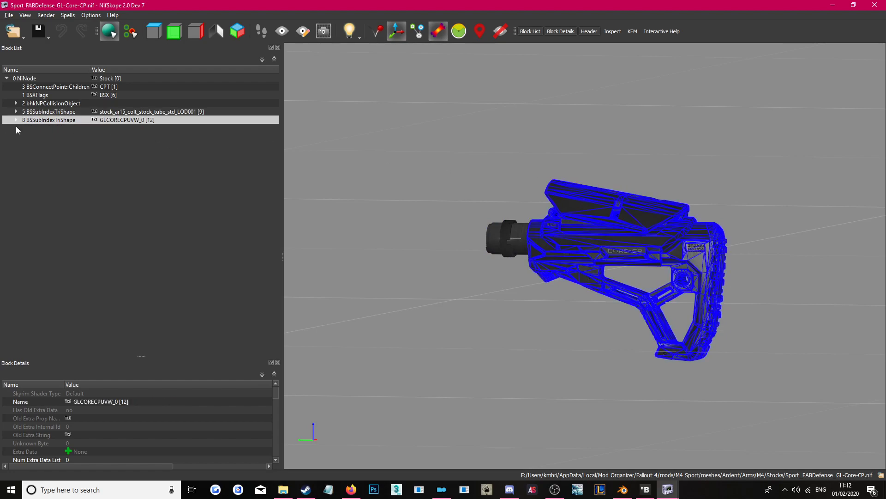
# - Edit the GLCORECPUVW_0 shape's transform, moving its Y translation to -16.5 and back to 0.5, and accept it
pyautogui.rightClick(123, 119)
pyautogui.moveTo(162, 179)
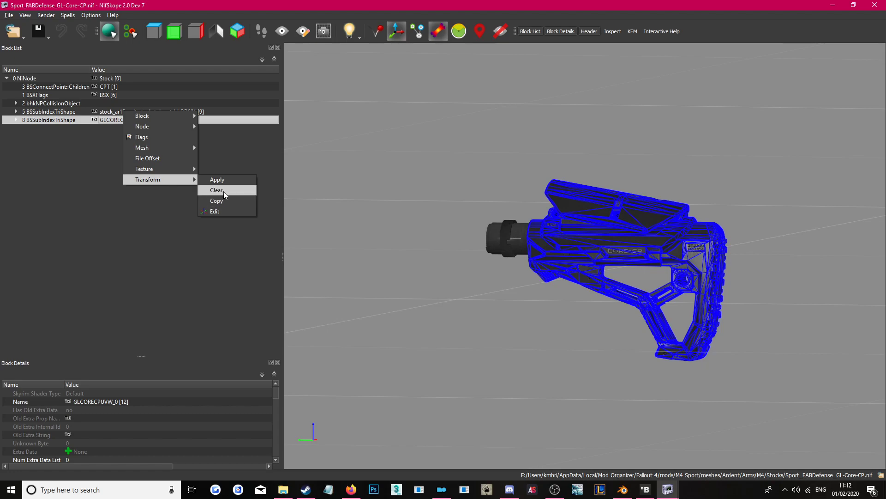
pyautogui.click(217, 211)
pyautogui.scroll(-17, 429, 154)
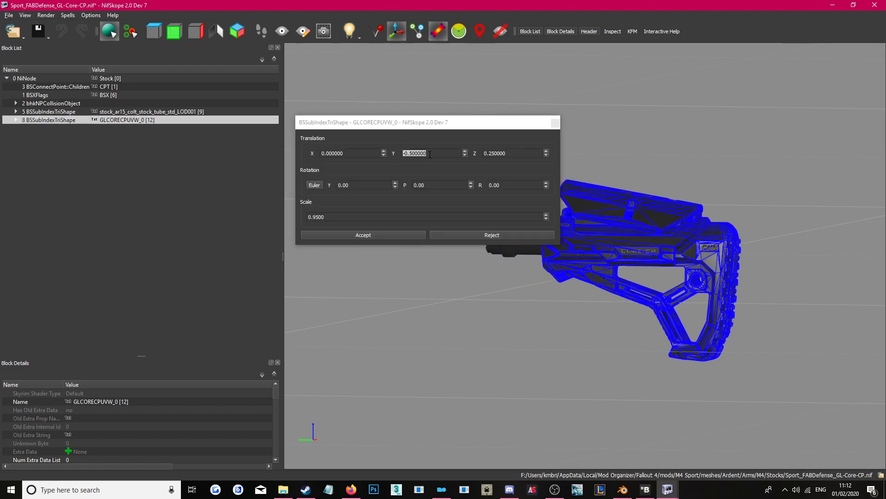
pyautogui.click(450, 235)
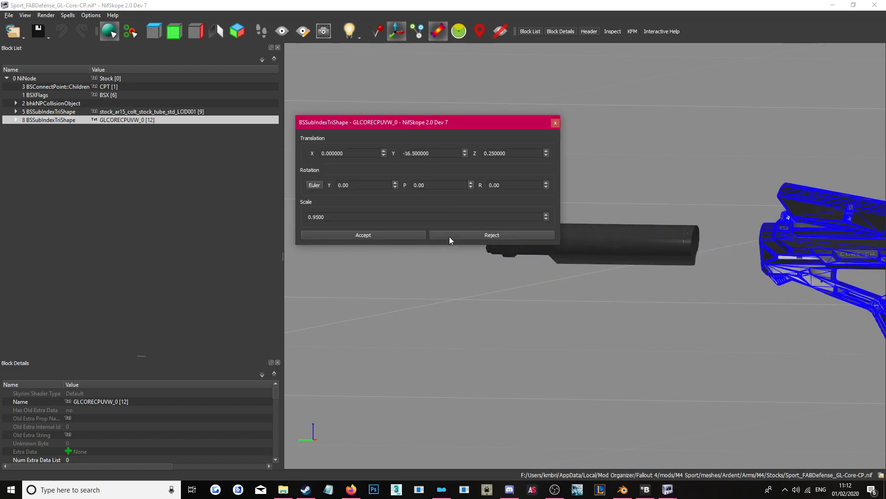
pyautogui.moveTo(405, 120); pyautogui.dragTo(298, 161)
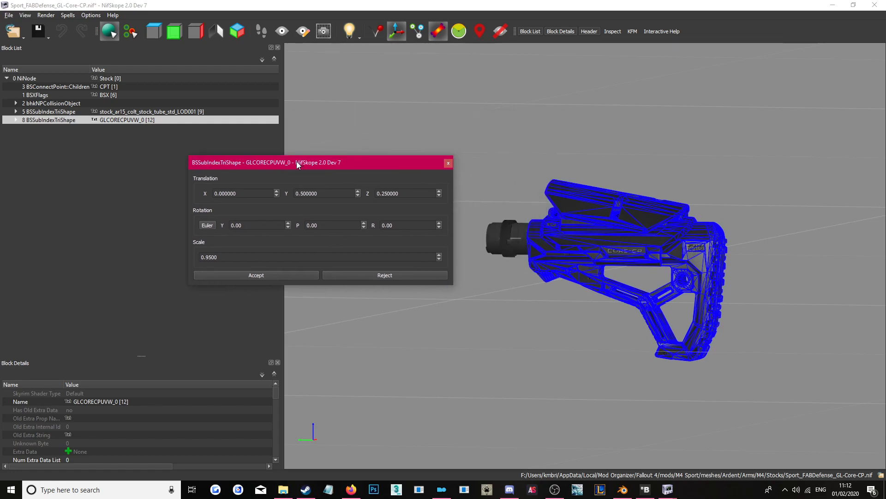
pyautogui.click(256, 275)
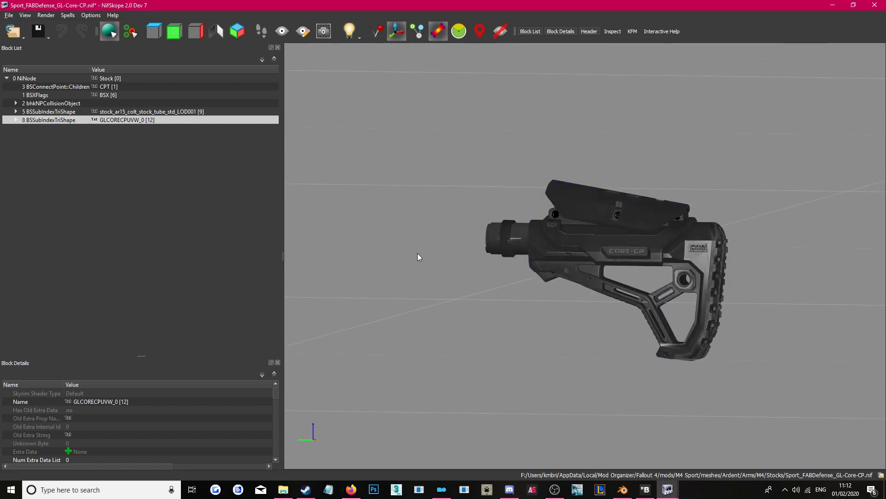
# - Examine the stock up close and check the connect point name in its BSConnectPoint::Children block
pyautogui.scroll(3, 427, 266)
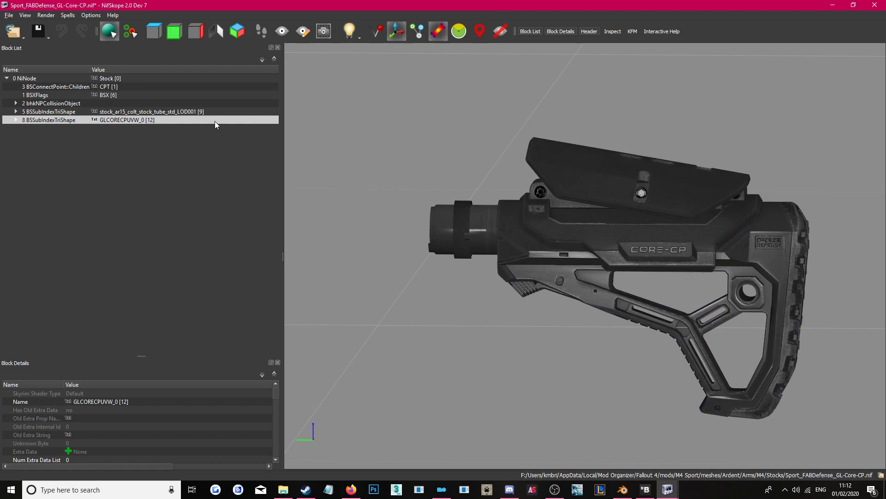
pyautogui.click(57, 89)
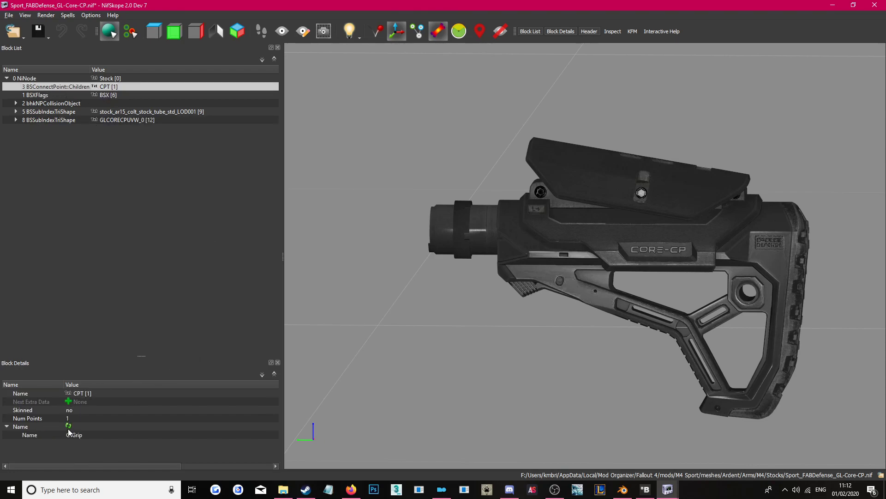
# - Open Receiver_Noveske.nif from the M4 folder, close the stock file without saving, and bring up the receiver's NifSkope window
pyautogui.click(281, 493)
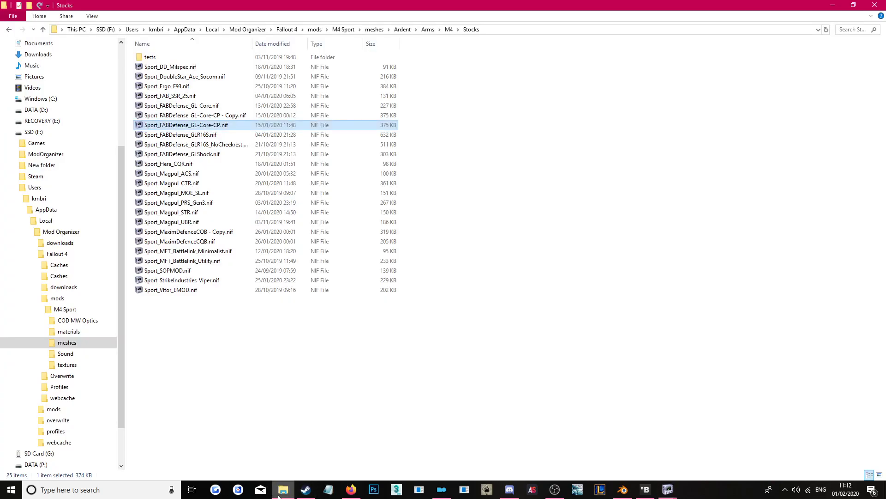
pyautogui.hotkey('alt', 'Left')
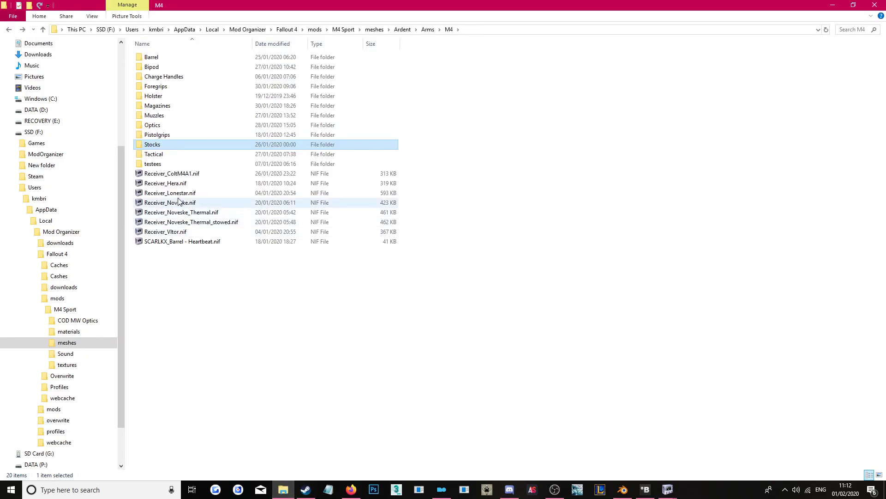
pyautogui.click(187, 203)
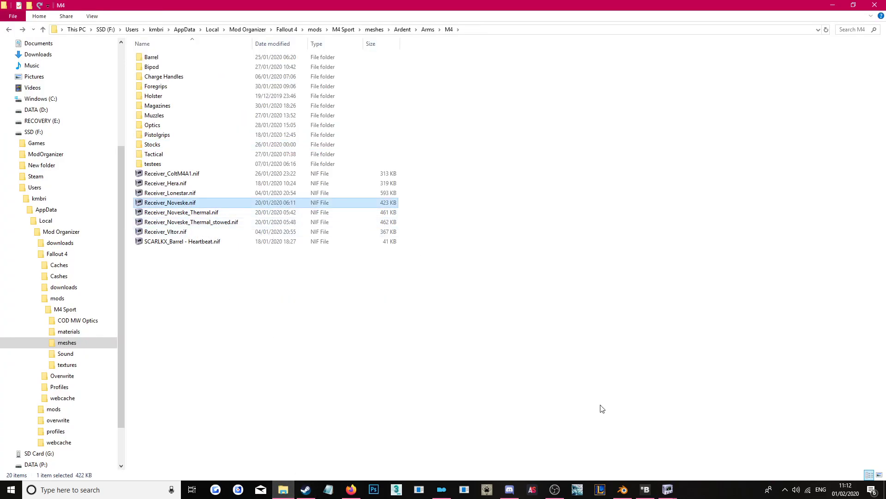
pyautogui.moveTo(668, 489)
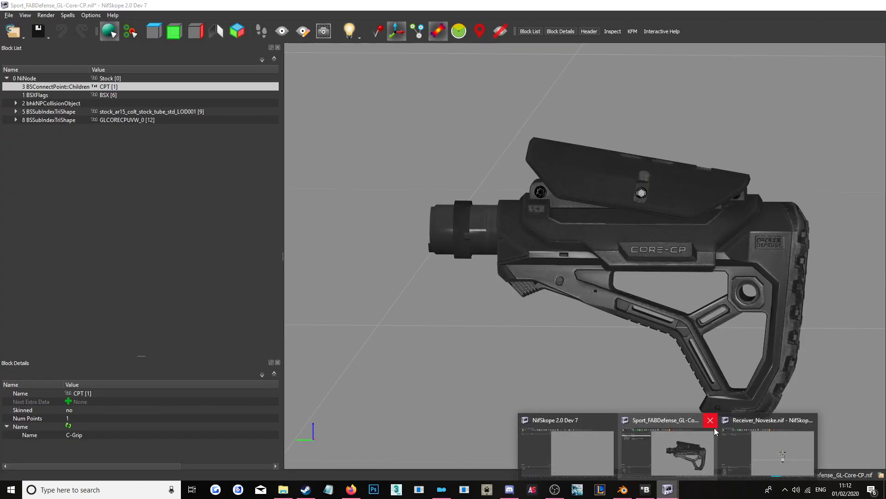
pyautogui.click(710, 420)
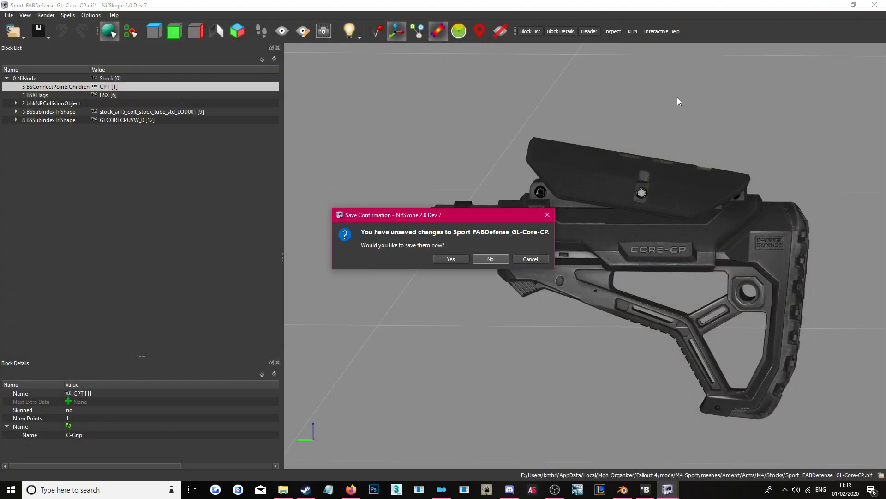
pyautogui.click(483, 262)
pyautogui.moveTo(669, 489)
pyautogui.click(691, 451)
# - Frame the Noveske receiver from the side, select its main mesh, and collapse the HandmadeARReceiver node
pyautogui.click(566, 287)
pyautogui.moveTo(568, 287); pyautogui.dragTo(689, 281)
pyautogui.click(688, 281)
pyautogui.scroll(4, 586, 228)
pyautogui.moveTo(554, 194); pyautogui.dragTo(509, 153, button='middle')
pyautogui.moveTo(508, 153); pyautogui.dragTo(490, 154)
pyautogui.click(16, 178)
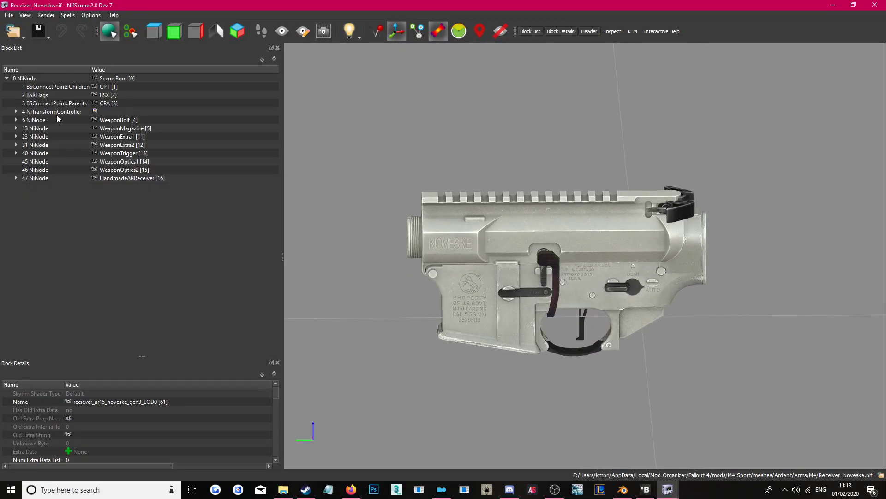
# - Compare the receiver's BSConnectPoint::Children and BSConnectPoint::Parents blocks, and enlarge the block details area to list all the parent connect points
pyautogui.click(70, 87)
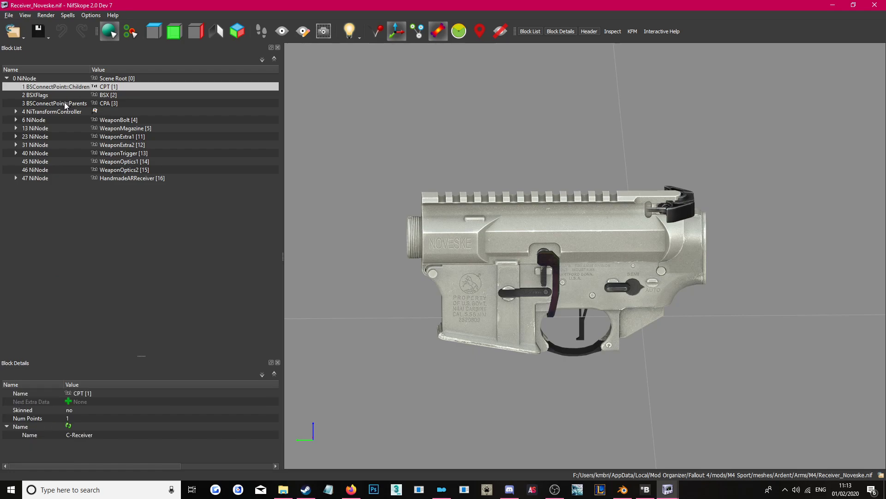
pyautogui.click(62, 103)
pyautogui.click(68, 88)
pyautogui.click(66, 102)
pyautogui.click(67, 88)
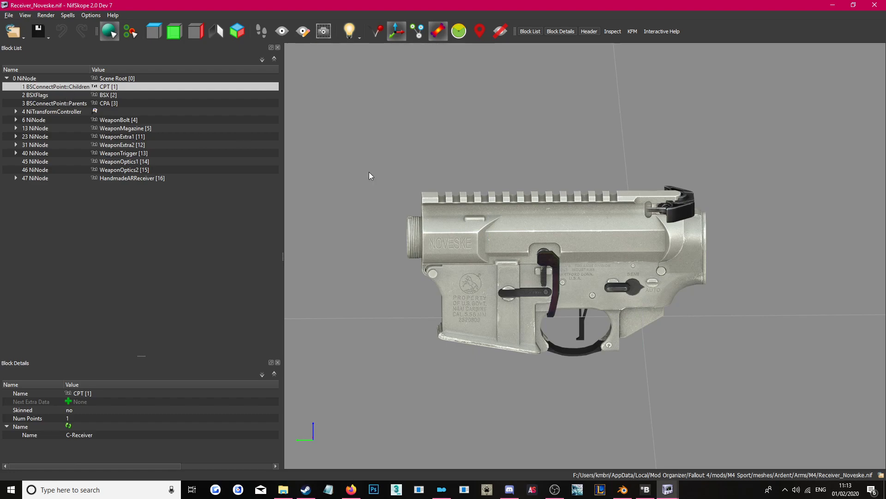
pyautogui.click(78, 104)
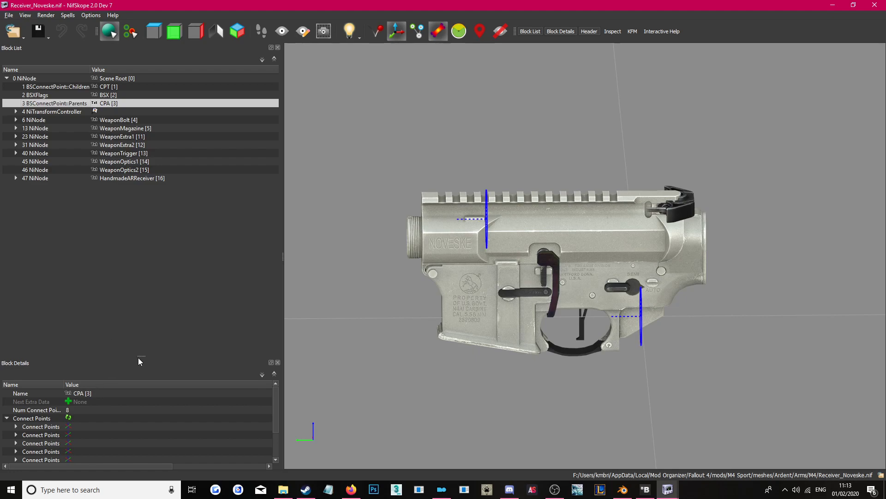
pyautogui.moveTo(138, 358); pyautogui.dragTo(139, 206)
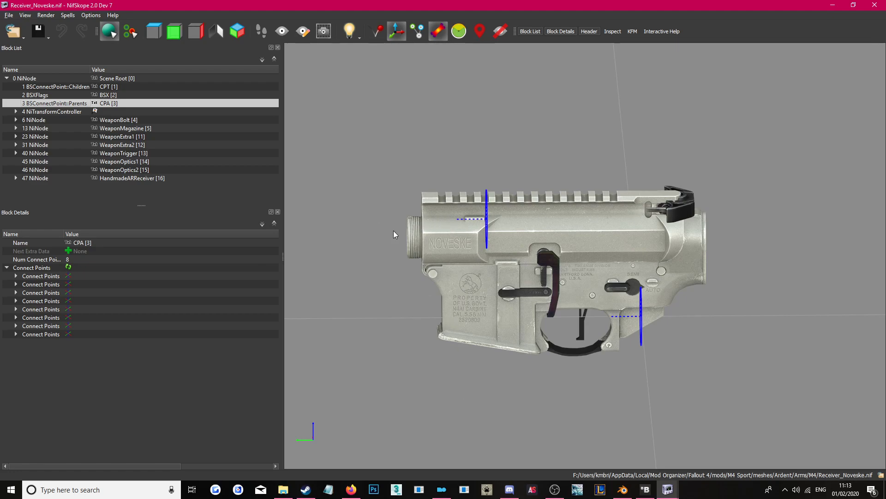
# - Open Sport_Hex_Mag_Quick.nif and Sport_Hex_Mag_TT.nif from the M4 Magazines folder, and bring the Noveske receiver's window back up
pyautogui.click(283, 489)
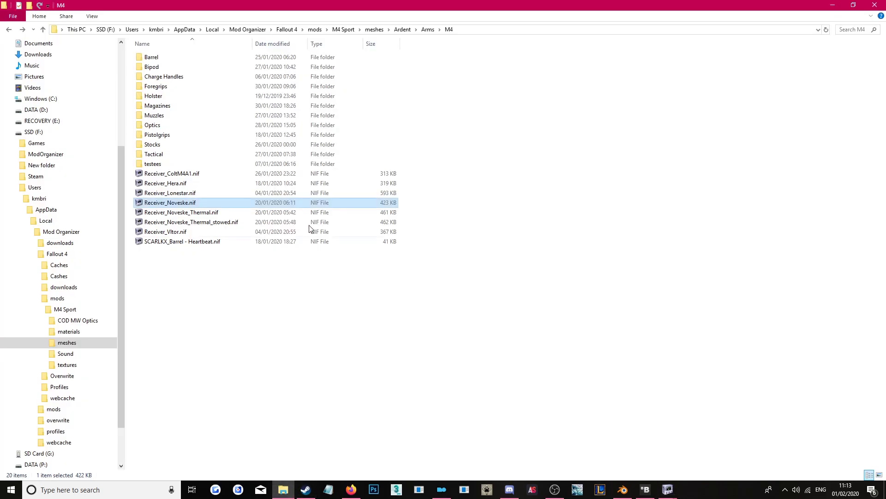
pyautogui.doubleClick(157, 105)
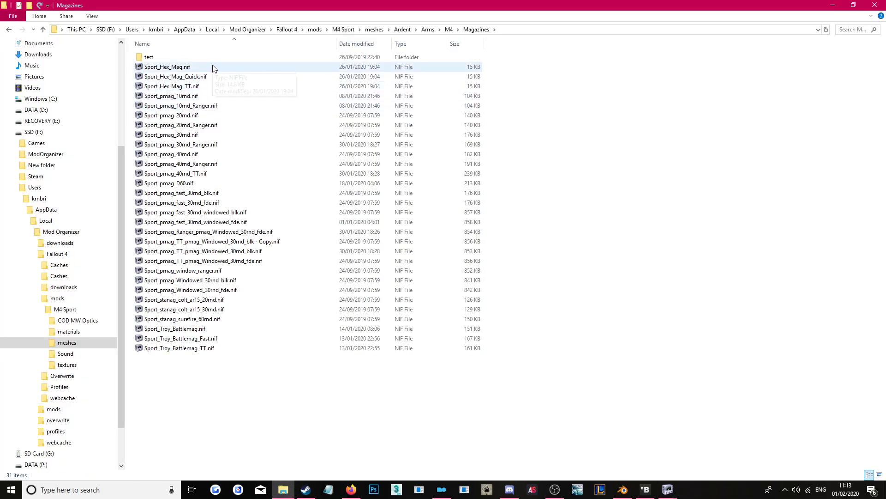
pyautogui.doubleClick(217, 76)
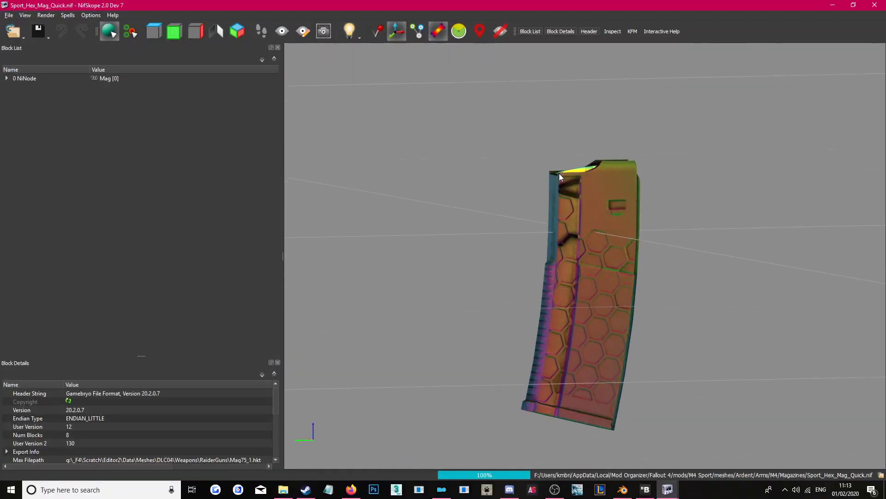
pyautogui.hotkey('alt', 'Tab')
pyautogui.doubleClick(190, 86)
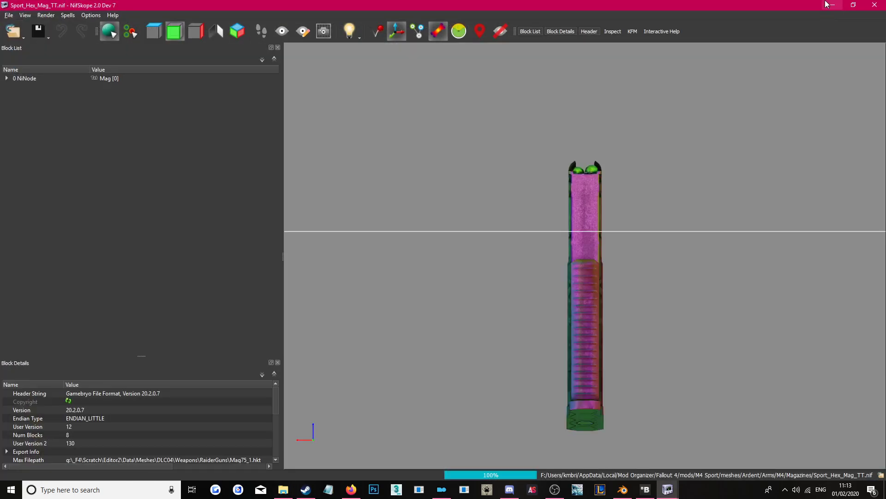
pyautogui.moveTo(420, 5); pyautogui.dragTo(637, 37)
pyautogui.click(691, 35)
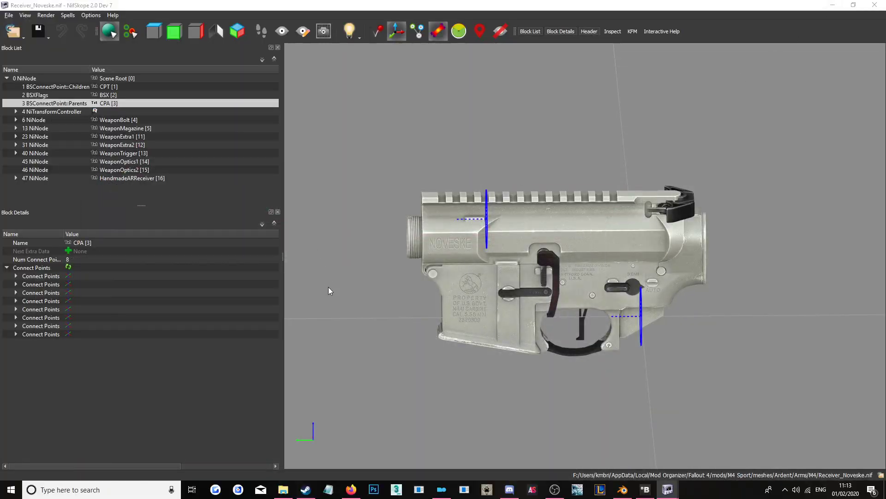
# - Expand the first four parent connect points of the receiver to examine P-Mag, P-Scope, P-Grip and P-Barrel
pyautogui.moveTo(486, 155); pyautogui.dragTo(421, 163)
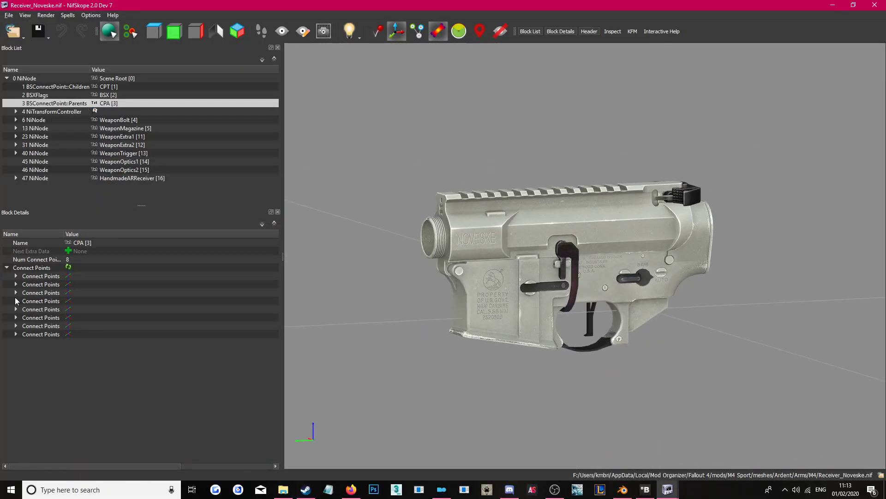
pyautogui.click(16, 301)
pyautogui.click(15, 292)
pyautogui.click(16, 284)
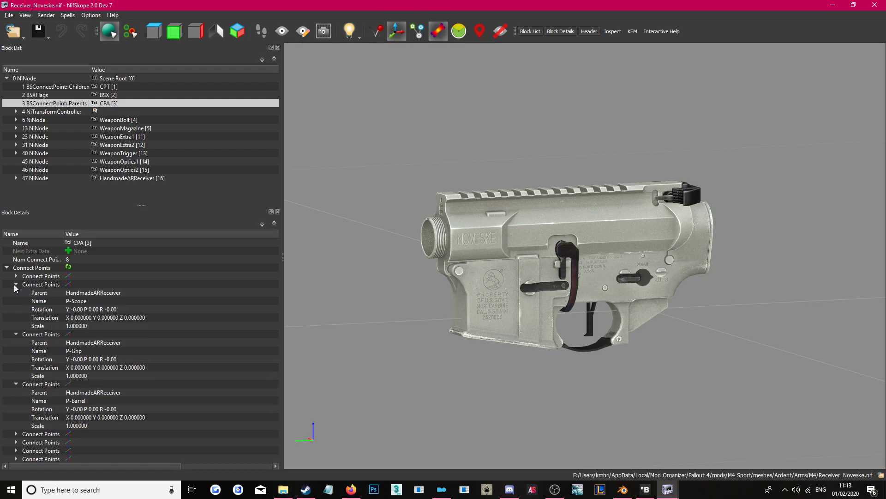
pyautogui.click(83, 318)
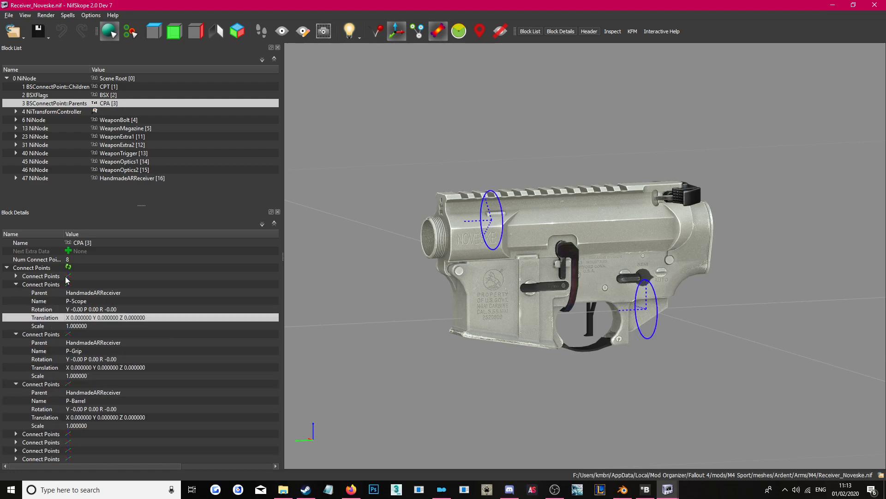
pyautogui.moveTo(73, 467); pyautogui.dragTo(36, 432)
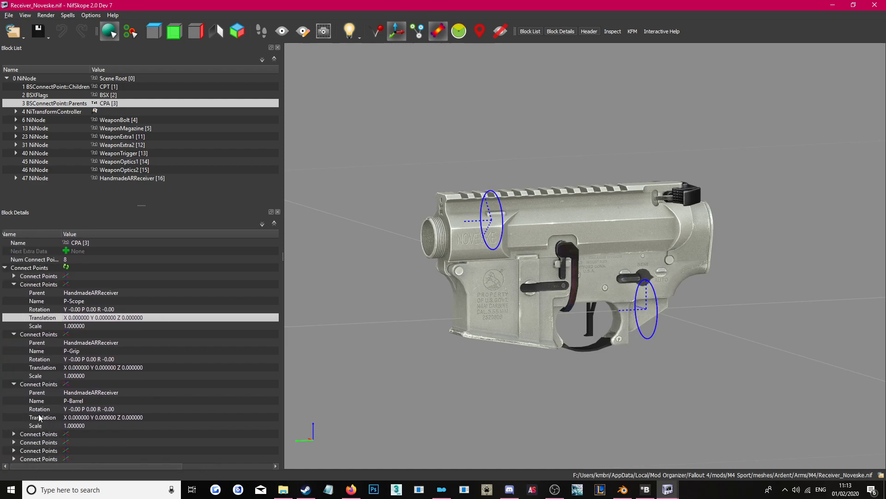
pyautogui.click(13, 276)
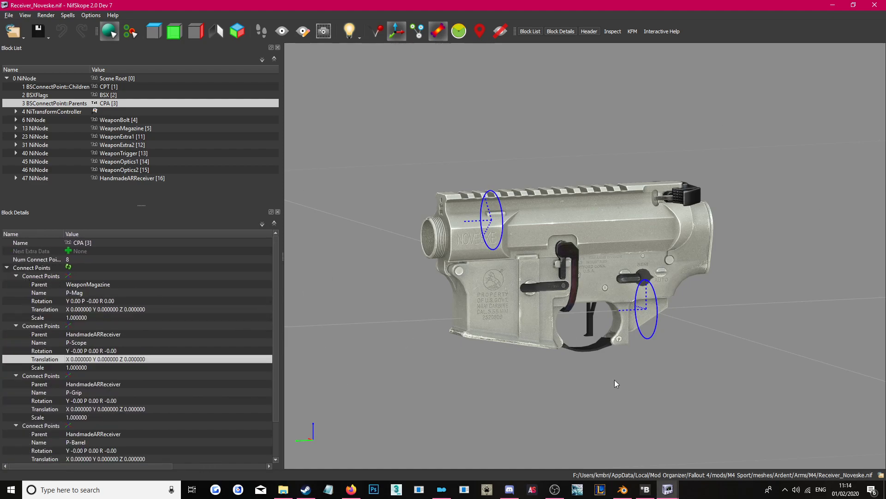
# - Expand the last four parent connect points to list P-Casing, P-PistolGrip, P-Irons and ChargingHandle
pyautogui.scroll(-2, 76, 379)
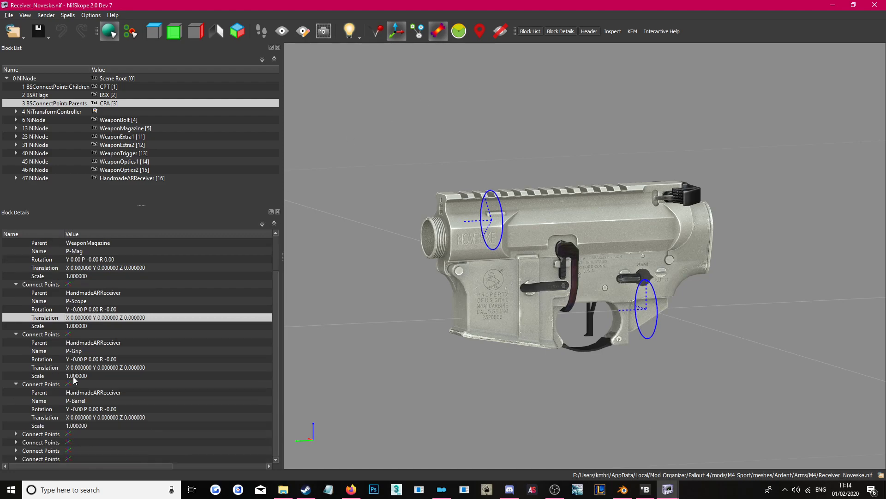
pyautogui.click(16, 460)
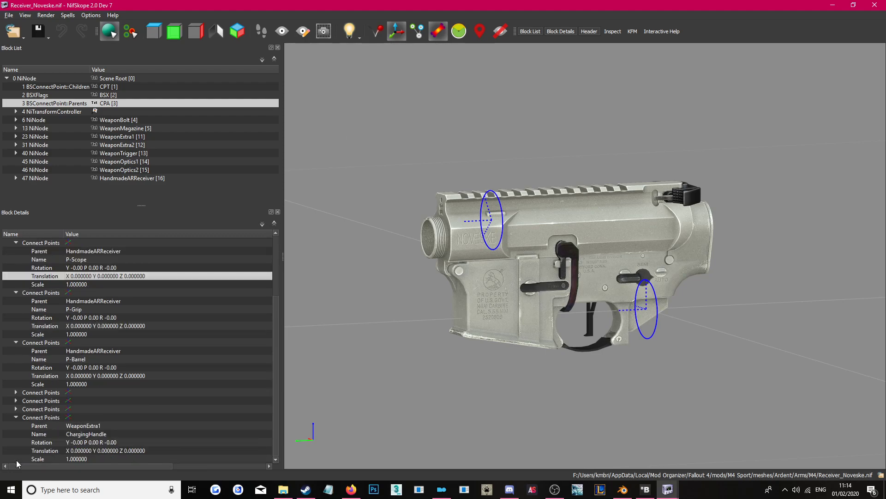
pyautogui.click(16, 409)
pyautogui.click(16, 358)
pyautogui.click(16, 350)
pyautogui.scroll(-3, 98, 437)
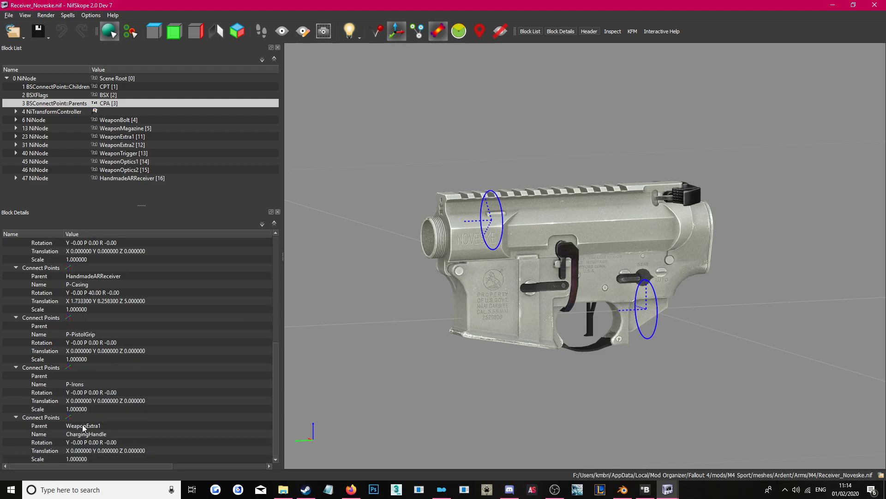
# - Examine the parent node and name of the ChargingHandle connect point
pyautogui.click(85, 426)
pyautogui.moveTo(75, 466); pyautogui.dragTo(54, 466)
pyautogui.click(71, 434)
pyautogui.click(86, 425)
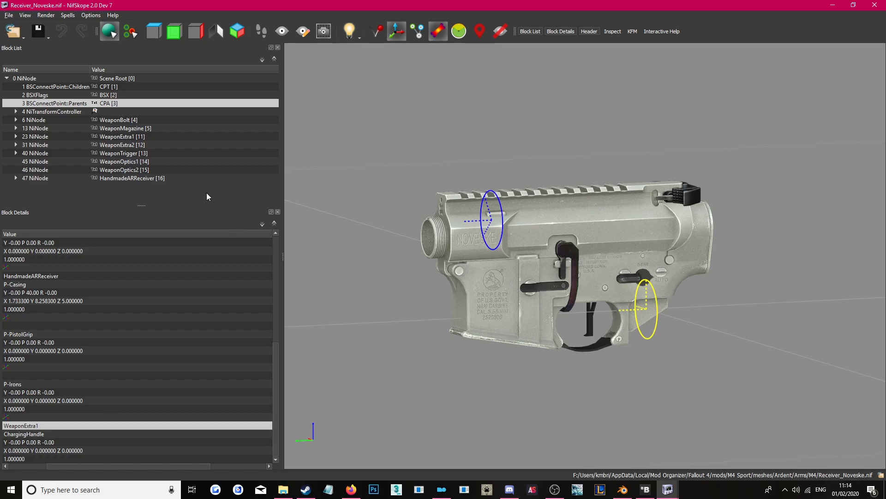
pyautogui.click(30, 435)
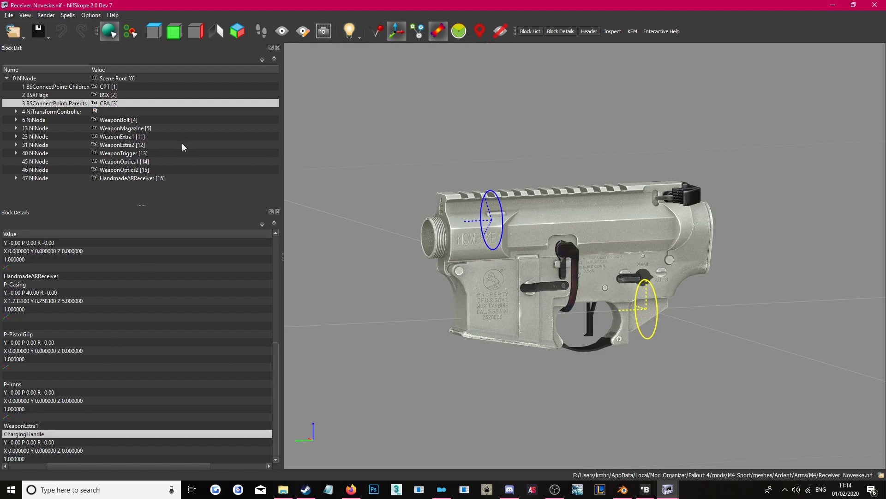
# - Expand the WeaponExtra1 node, inspect its ChargeCatch and charge_mpx_geissele_sch meshes on the receiver, and collapse the node
pyautogui.click(132, 138)
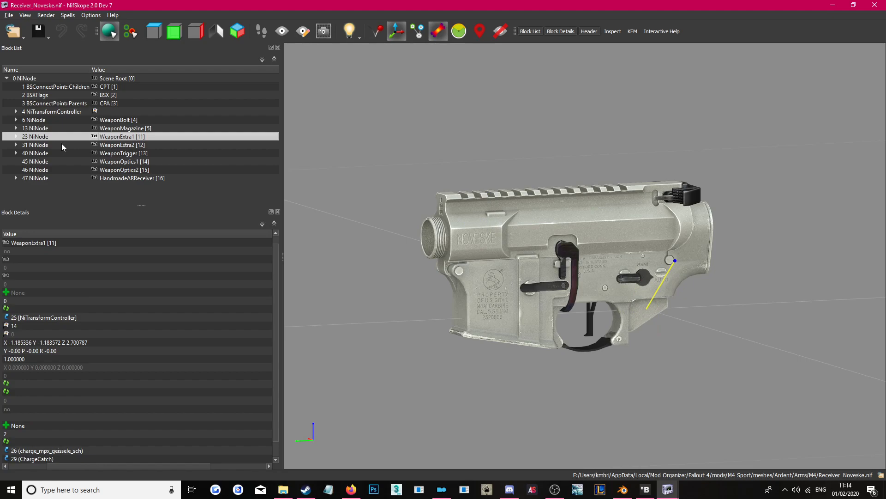
pyautogui.click(17, 137)
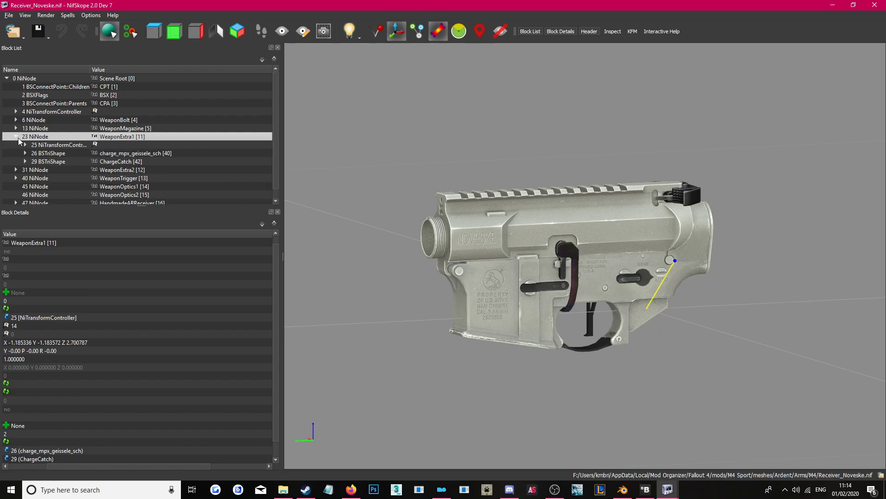
pyautogui.click(49, 161)
pyautogui.click(61, 153)
pyautogui.moveTo(327, 129); pyautogui.dragTo(315, 129)
pyautogui.moveTo(62, 467); pyautogui.dragTo(15, 460)
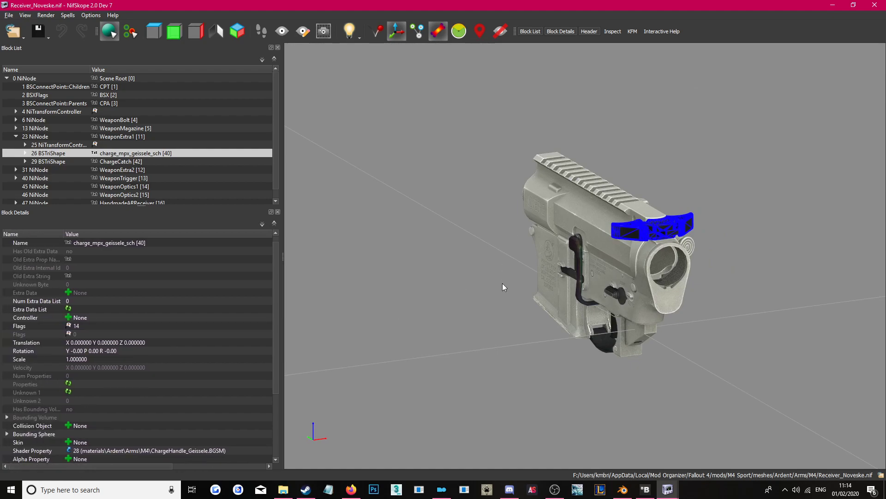
pyautogui.click(654, 154)
pyautogui.moveTo(624, 166); pyautogui.dragTo(422, 204)
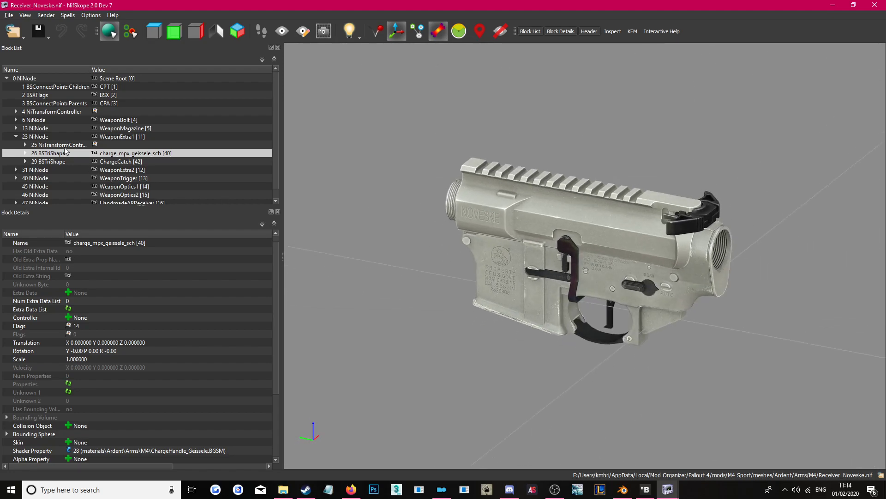
pyautogui.click(16, 137)
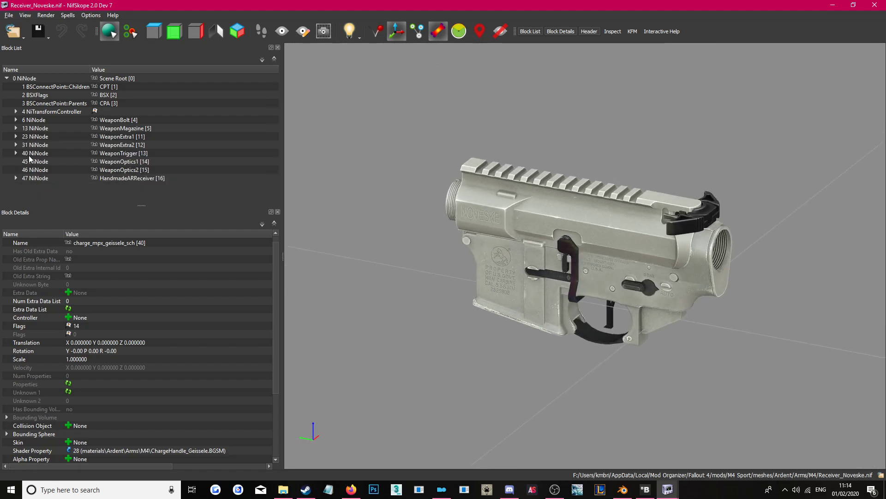
# - Check P-Mag's parent in BSConnectPoint::Parents, and open the transform editor of the WeaponMagazine node, clear of the model
pyautogui.click(54, 104)
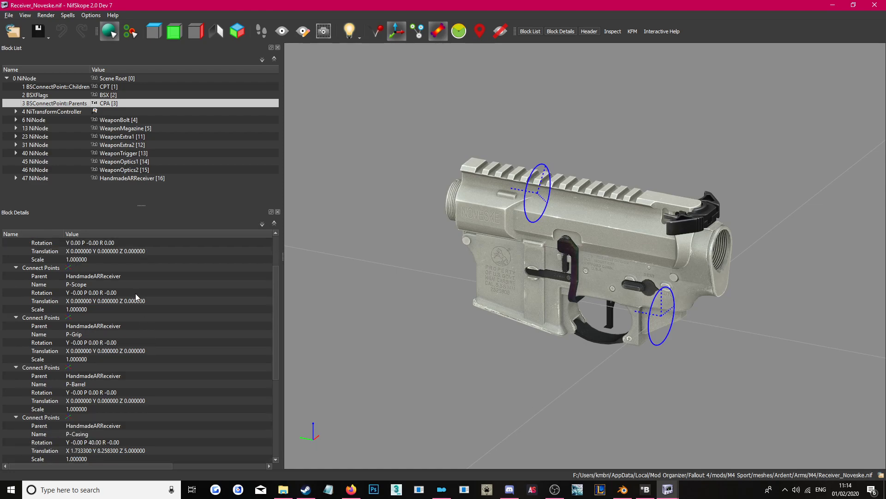
pyautogui.scroll(-1, 135, 293)
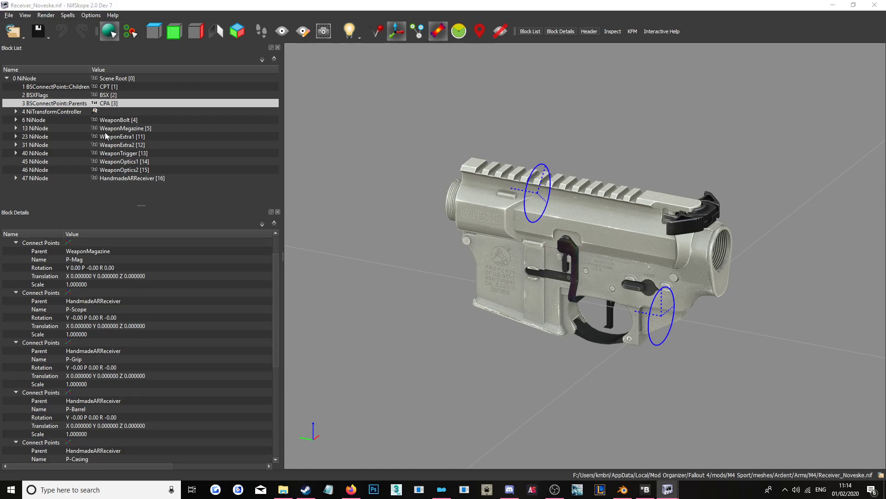
pyautogui.click(124, 132)
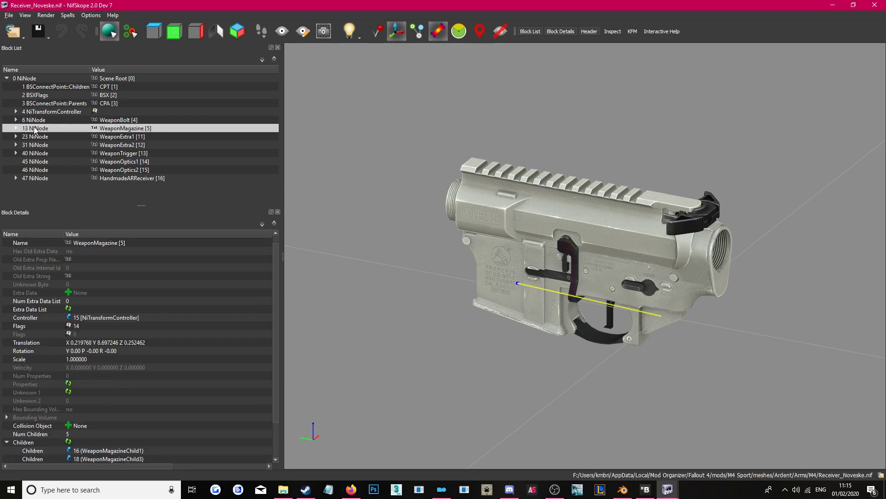
pyautogui.rightClick(35, 128)
pyautogui.moveTo(70, 177)
pyautogui.click(161, 210)
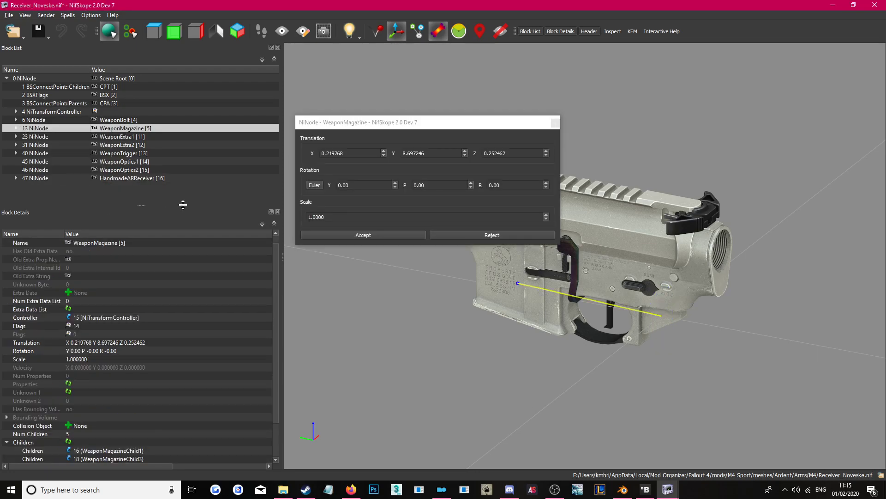
pyautogui.moveTo(414, 128); pyautogui.dragTo(244, 108)
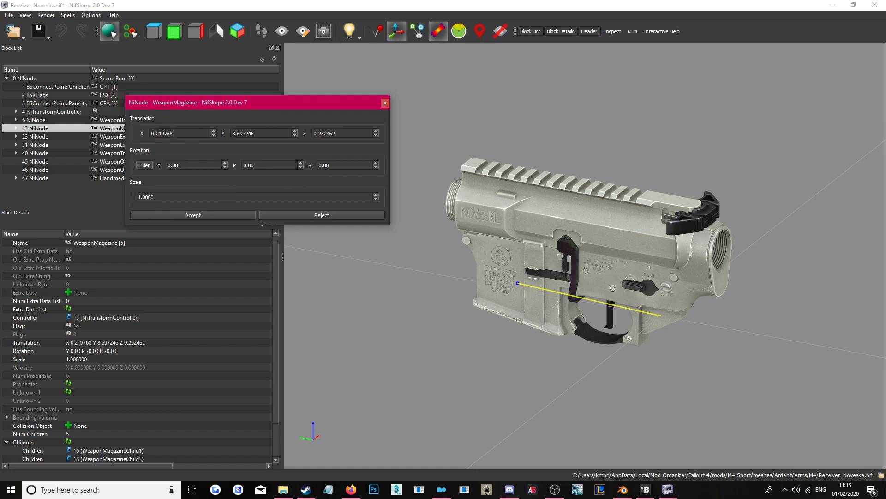
# - Switch to the Sport_Hex_Mag_TT.nif window, copy the branch of its root Mag node, and move the window off the receiver
pyautogui.hotkey('alt', 'Tab')
pyautogui.hotkey('alt', 'Tab')
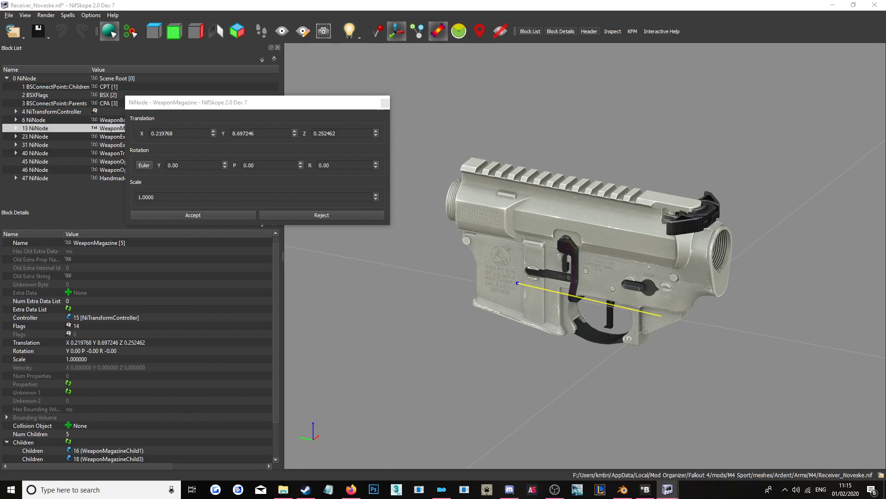
pyautogui.hotkey('alt', 'Tab')
pyautogui.moveTo(499, 89); pyautogui.dragTo(789, 54)
pyautogui.rightClick(514, 123)
pyautogui.moveTo(544, 119)
pyautogui.click(633, 150)
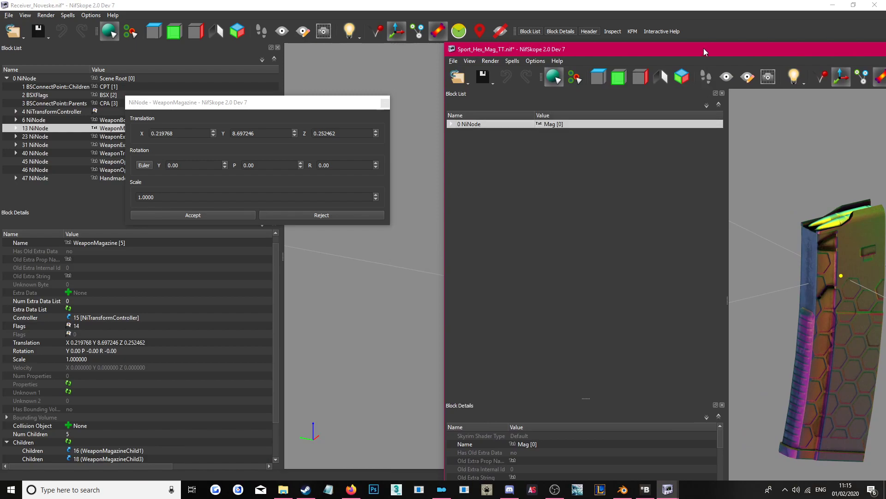
pyautogui.moveTo(703, 48); pyautogui.dragTo(0, 200)
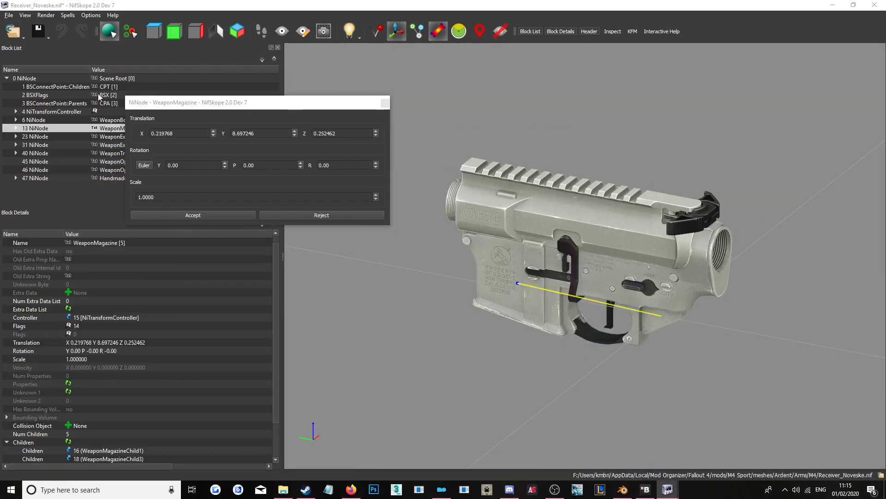
# - Collapse the receiver's Scene Root and paste the copied Mag branch at the end of its block list
pyautogui.click(7, 78)
pyautogui.rightClick(33, 101)
pyautogui.moveTo(59, 107)
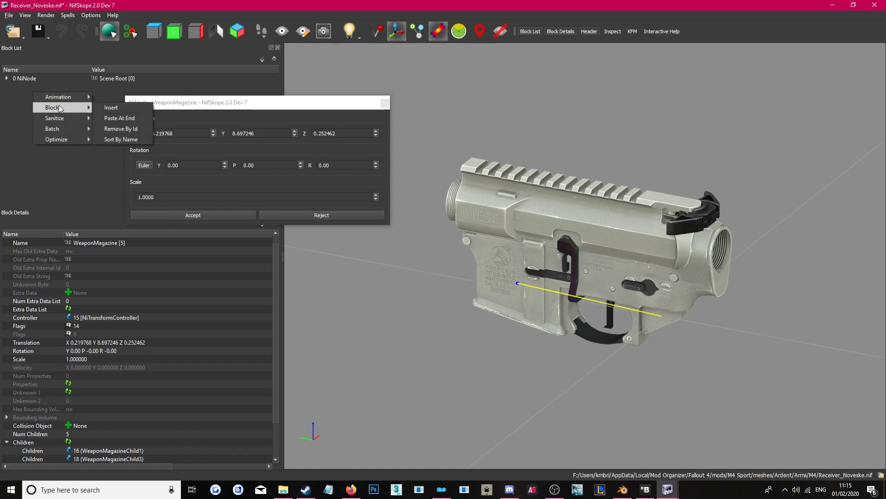
pyautogui.click(116, 119)
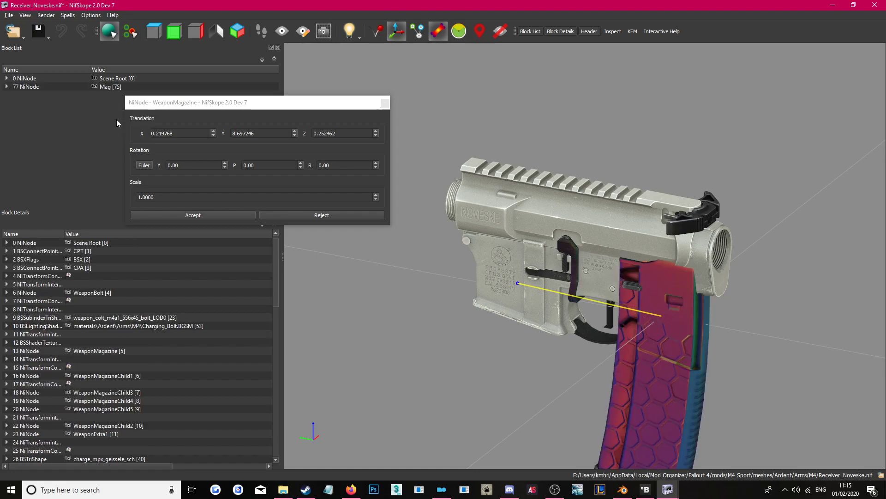
# - Open the transform editor of the pasted Mag node and place it below the WeaponMagazine transform editor
pyautogui.rightClick(43, 86)
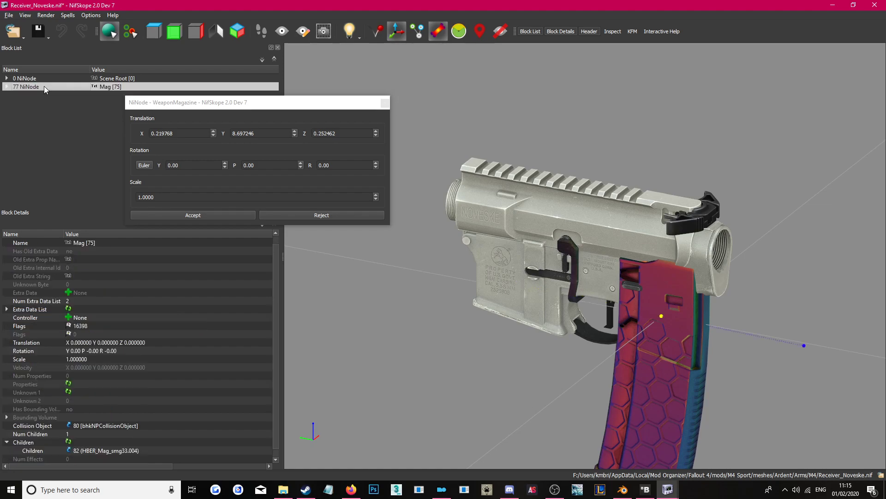
pyautogui.moveTo(81, 135)
pyautogui.click(136, 167)
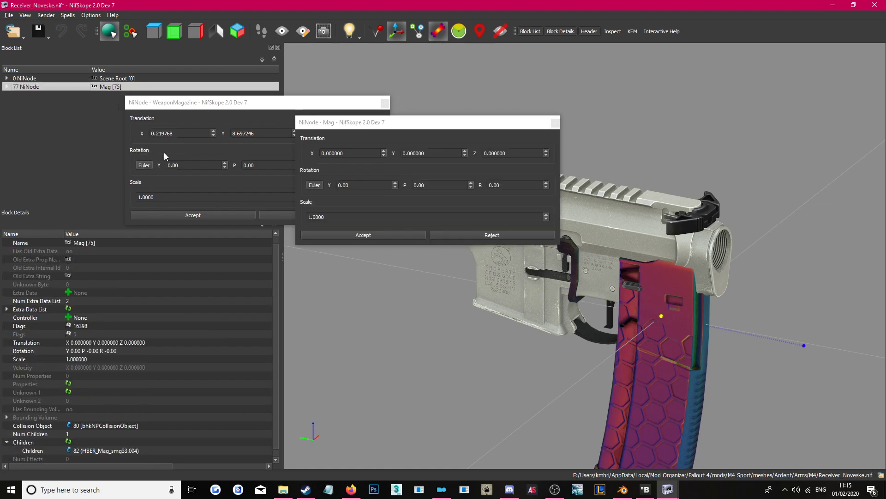
pyautogui.moveTo(319, 125); pyautogui.dragTo(148, 265)
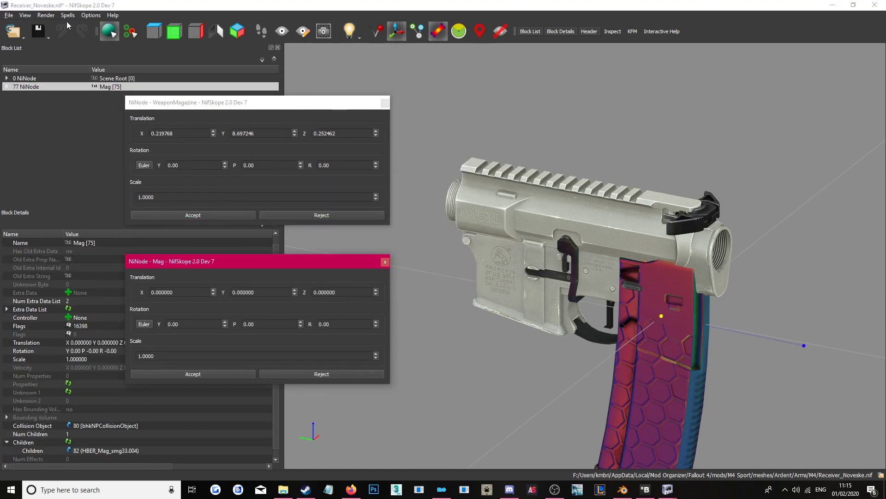
# - Copy the WeaponMagazine translation X 0.219768, Y 8.697246, Z 0.252462 into the pasted Mag node and check how the magazine fits
pyautogui.click(198, 148)
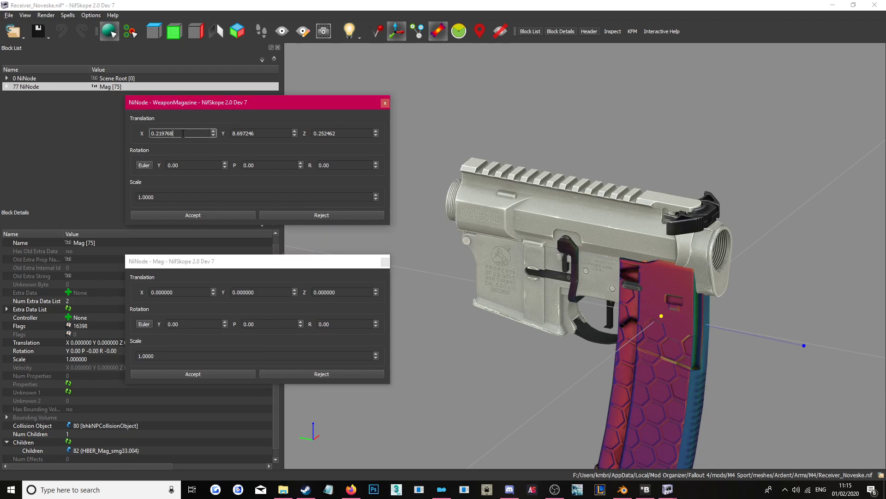
pyautogui.tripleClick(177, 293)
pyautogui.hotkey('ctrl', 'v')
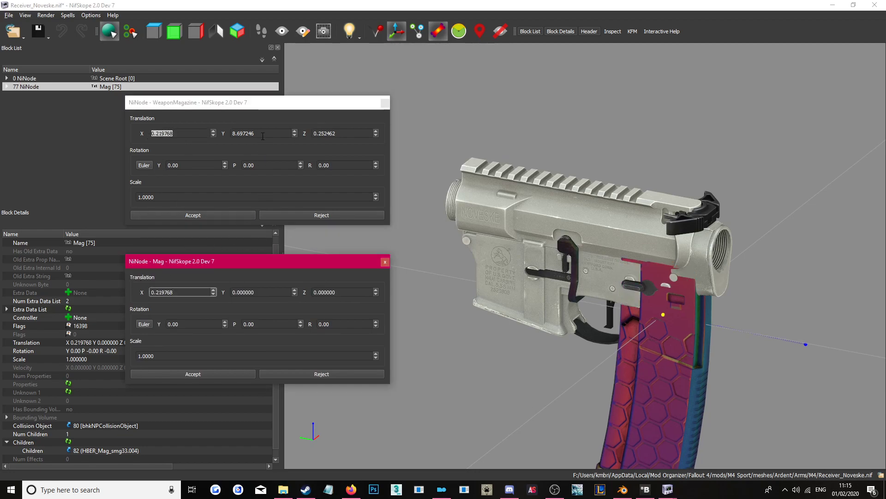
pyautogui.tripleClick(261, 133)
pyautogui.tripleClick(260, 290)
pyautogui.hotkey('ctrl', 'v')
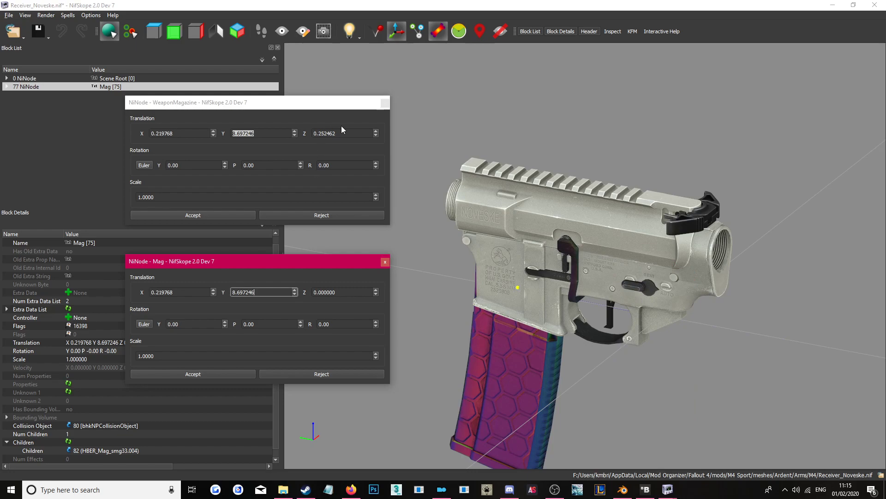
pyautogui.tripleClick(344, 133)
pyautogui.tripleClick(346, 292)
pyautogui.hotkey('ctrl', 'v')
pyautogui.moveTo(481, 326); pyautogui.dragTo(466, 293)
pyautogui.scroll(10, 466, 292)
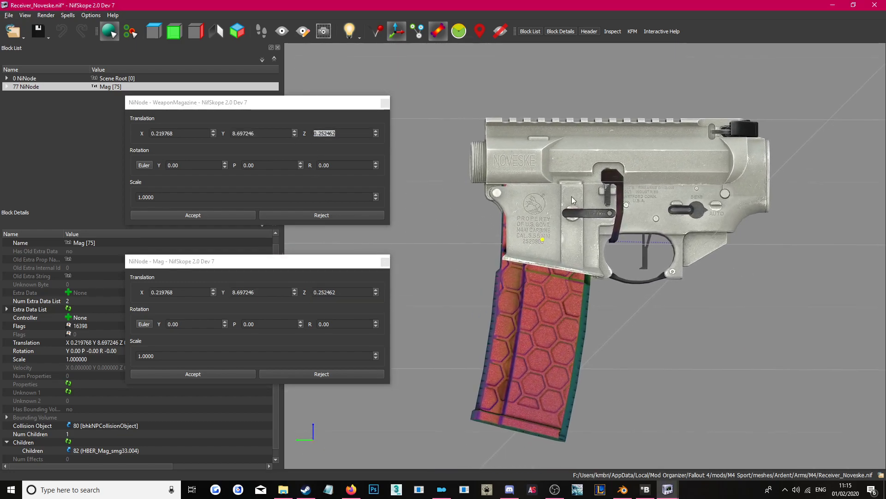
pyautogui.scroll(-8, 639, 361)
pyautogui.moveTo(645, 365); pyautogui.dragTo(575, 313)
pyautogui.moveTo(627, 346); pyautogui.dragTo(577, 295)
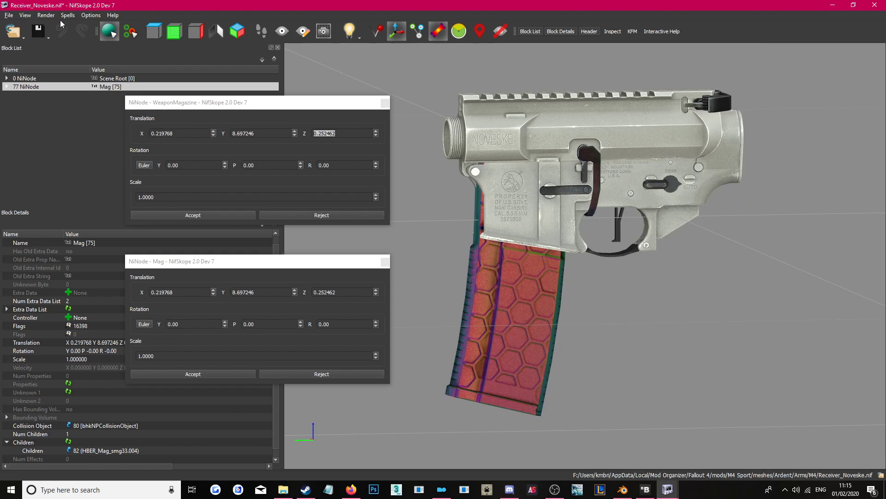
# - Switch Cube Mapping off, on and off again to compare how the magazine renders with and without it
pyautogui.click(507, 325)
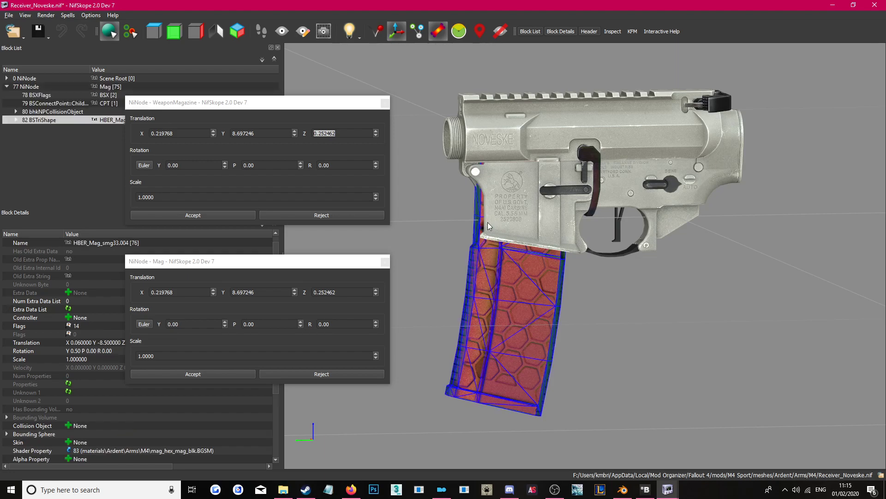
pyautogui.click(46, 16)
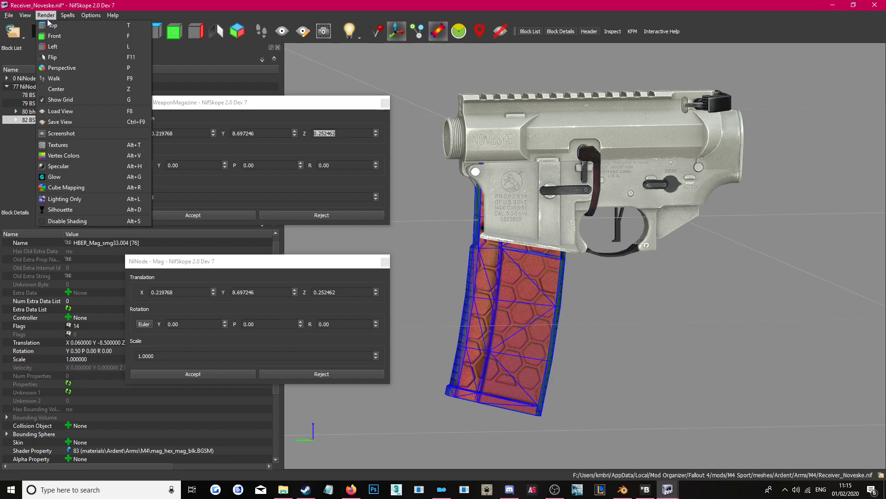
pyautogui.click(73, 188)
pyautogui.moveTo(627, 295); pyautogui.dragTo(578, 305)
pyautogui.click(46, 15)
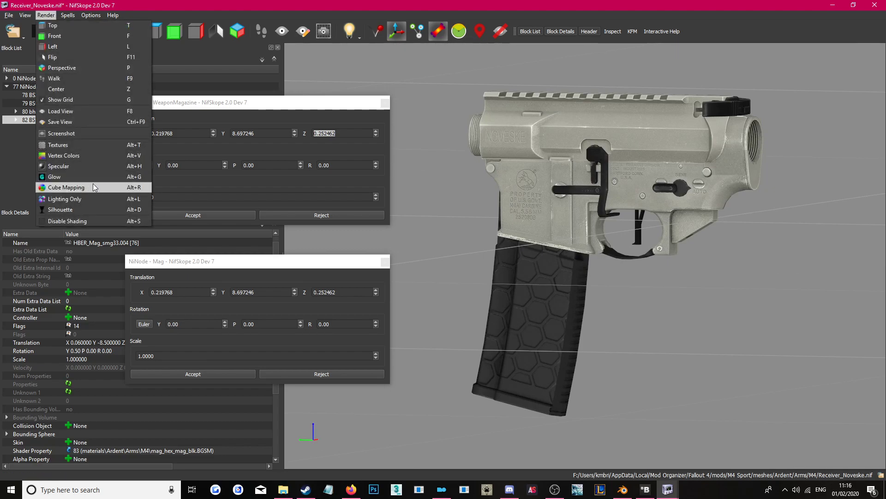
pyautogui.click(85, 188)
pyautogui.moveTo(637, 295); pyautogui.dragTo(550, 188)
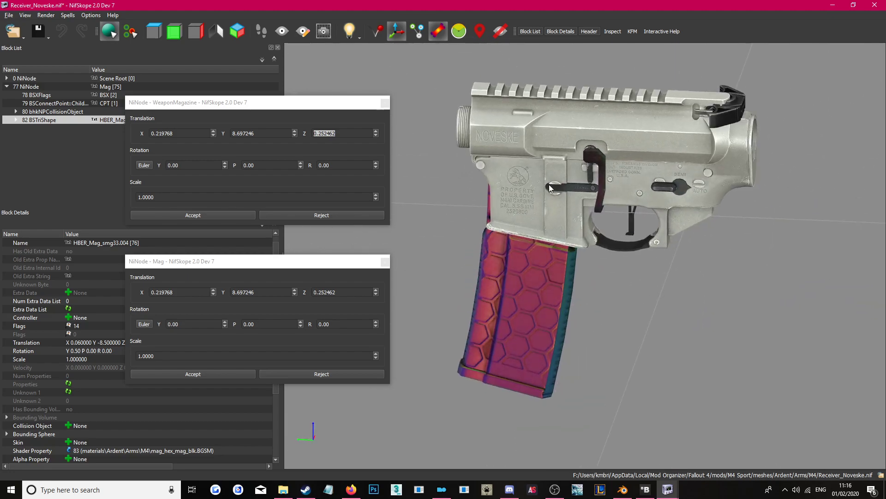
pyautogui.click(46, 15)
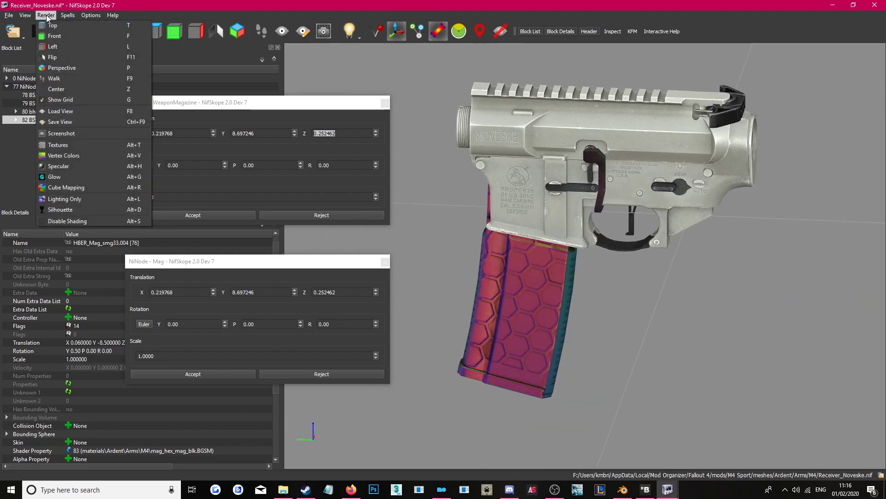
pyautogui.click(77, 187)
pyautogui.scroll(-3, 639, 304)
pyautogui.moveTo(627, 301)
pyautogui.mouseDown()
pyautogui.moveTo(694, 280)
pyautogui.moveTo(531, 299)
pyautogui.moveTo(445, 298)
pyautogui.moveTo(631, 294)
pyautogui.mouseUp()
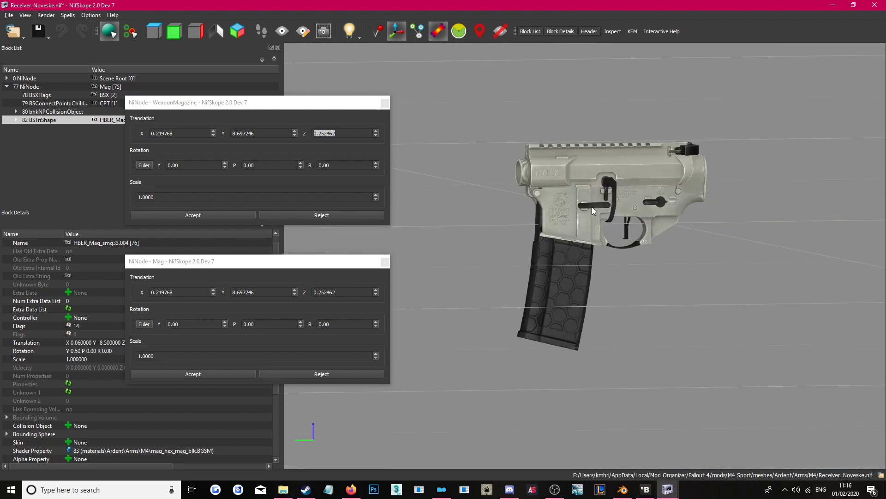
# - Reject the Mag node's transform changes and close both transform editors
pyautogui.click(310, 375)
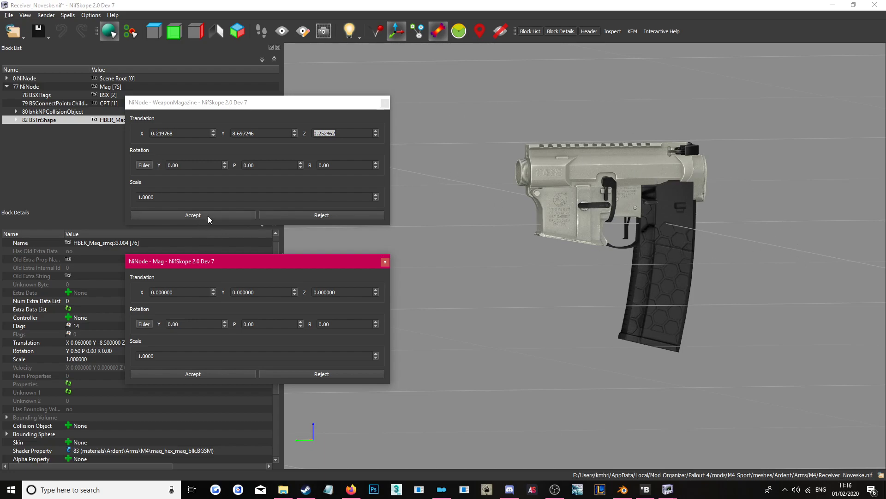
pyautogui.click(243, 221)
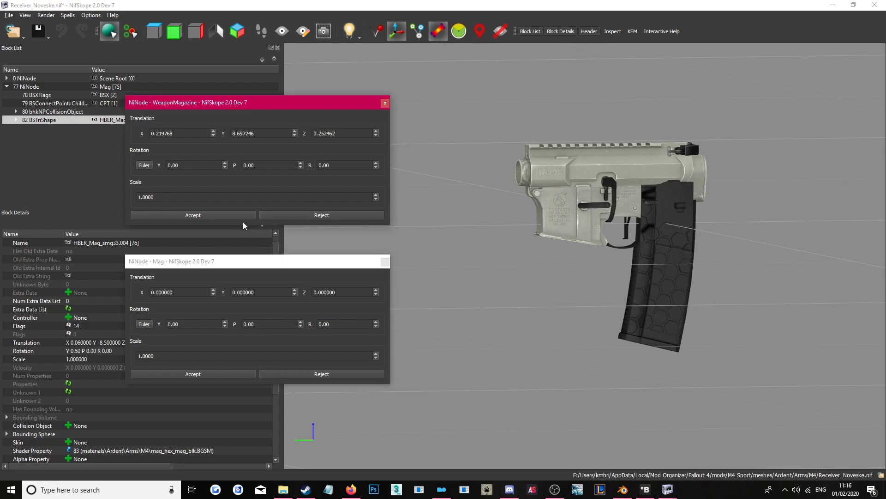
pyautogui.click(244, 217)
pyautogui.click(264, 375)
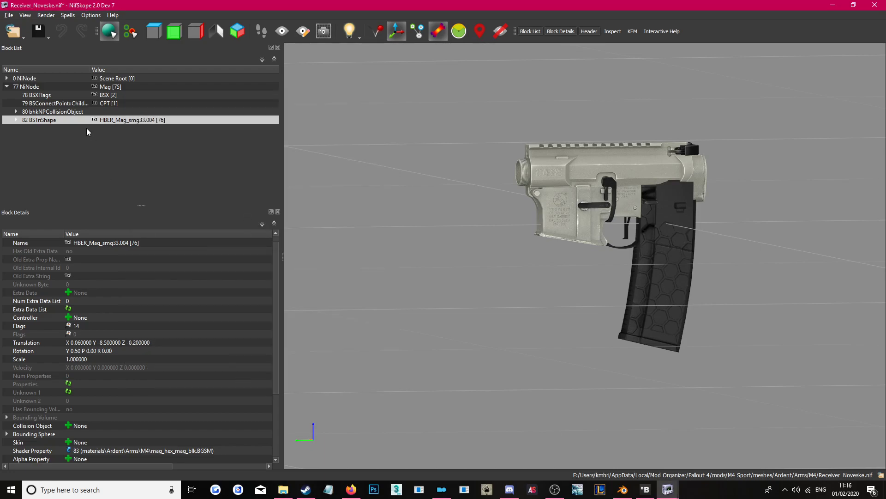
# - Collapse the pasted Mag node and remove its whole branch from the receiver file
pyautogui.click(6, 86)
pyautogui.rightClick(36, 87)
pyautogui.moveTo(70, 86)
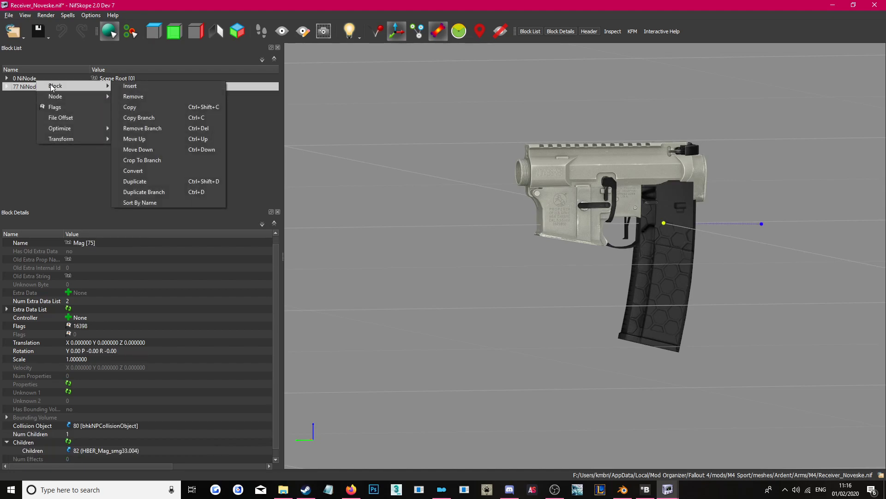
pyautogui.click(143, 127)
# - Select the lower receiver shape weapon_colt_m4a1_556x45_LOD0 under HandmadeARReceiver and expand its shader property and texture set blocks
pyautogui.click(7, 78)
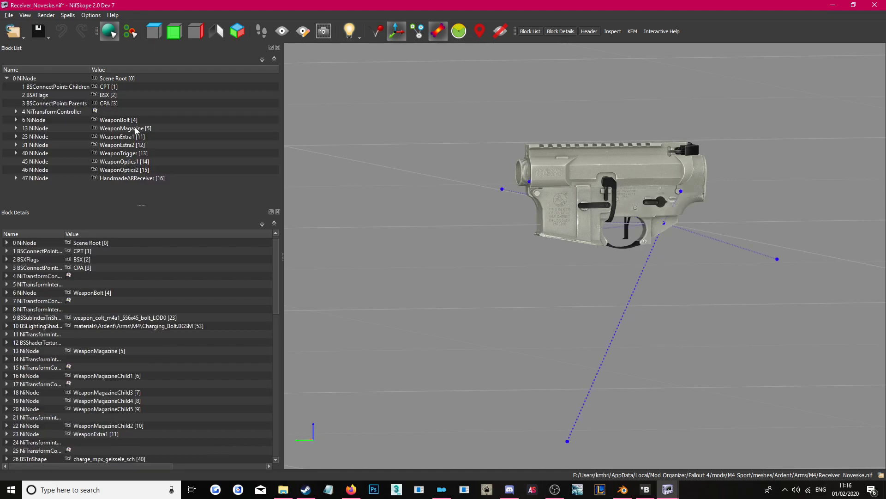
pyautogui.click(539, 194)
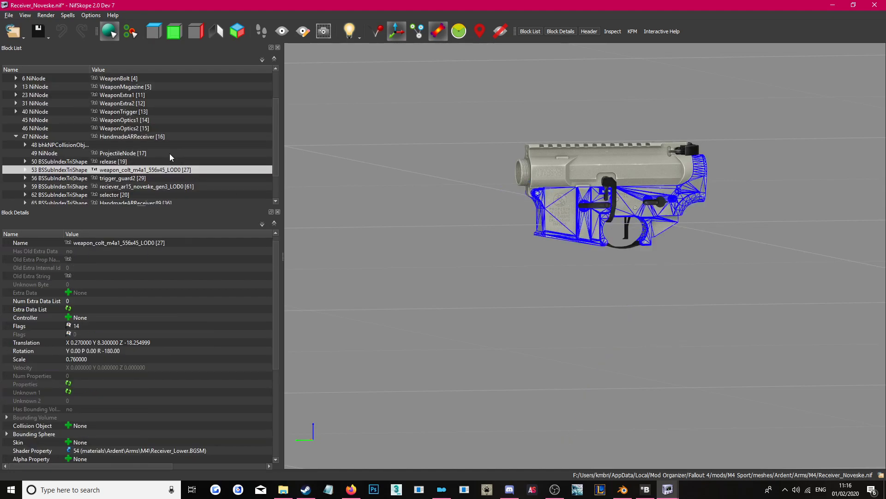
pyautogui.rightClick(151, 169)
pyautogui.moveTo(177, 169)
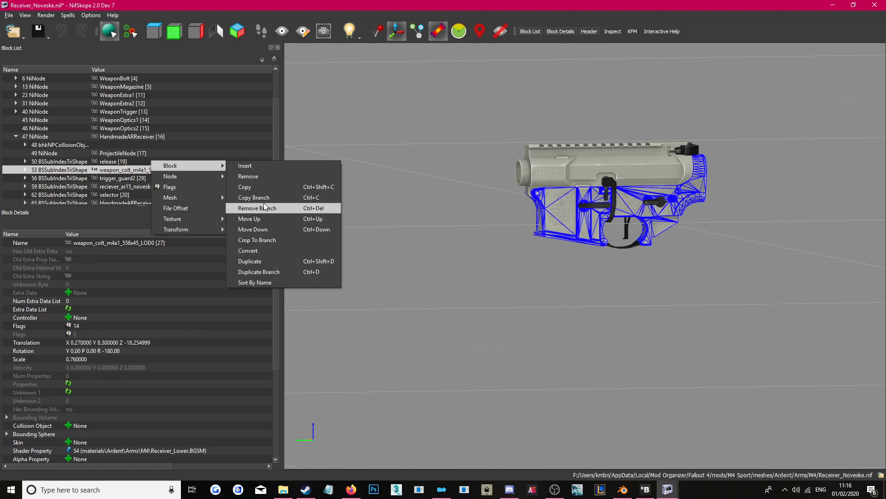
pyautogui.click(25, 170)
pyautogui.click(34, 145)
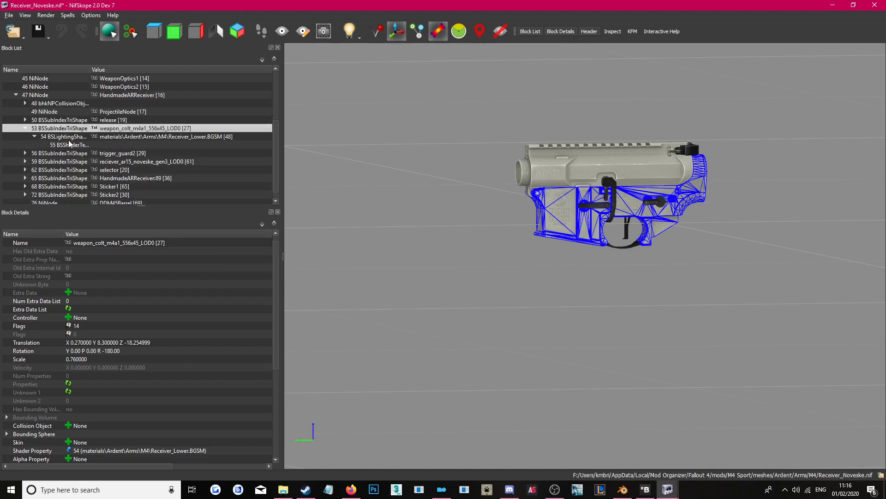
# - Copy only the lower receiver's shape block, and inspect its BSLightingShaderProperty and texture set child blocks
pyautogui.rightClick(53, 127)
pyautogui.moveTo(92, 124)
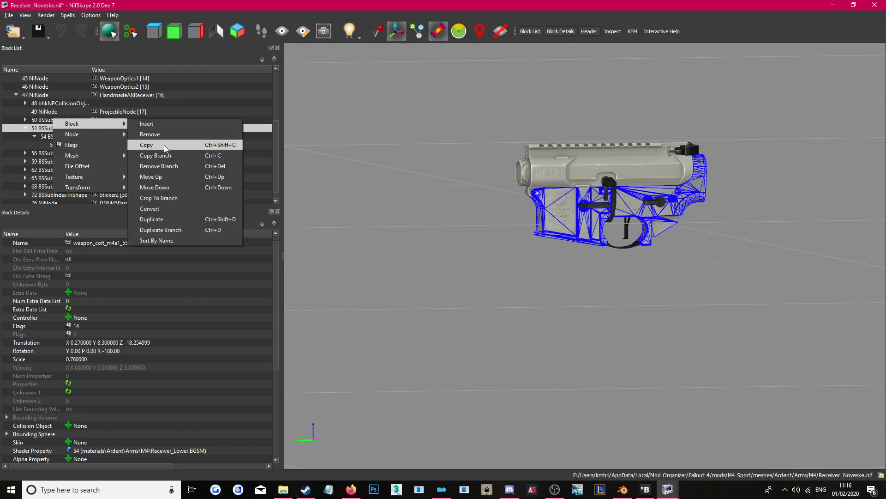
pyautogui.click(164, 146)
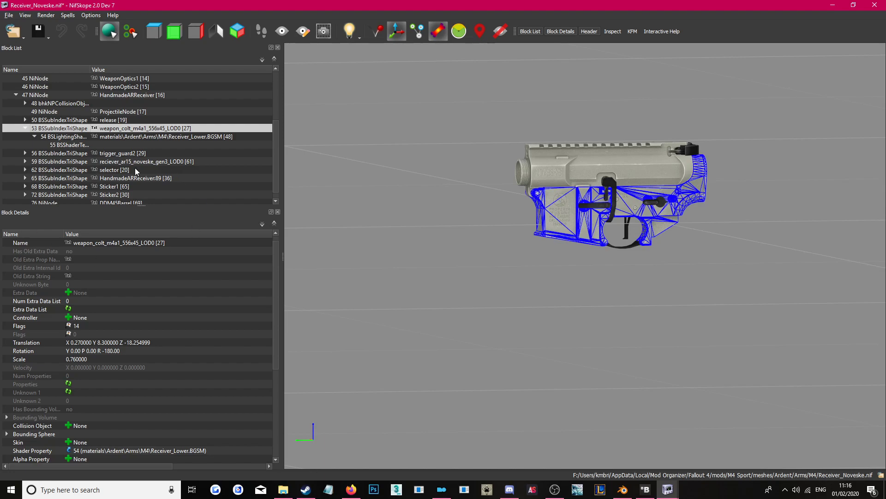
pyautogui.click(76, 136)
pyautogui.click(77, 145)
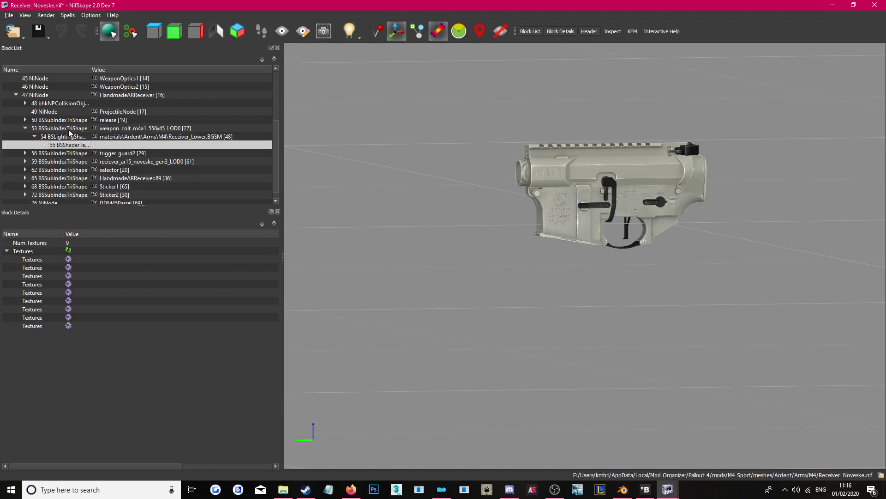
pyautogui.click(69, 130)
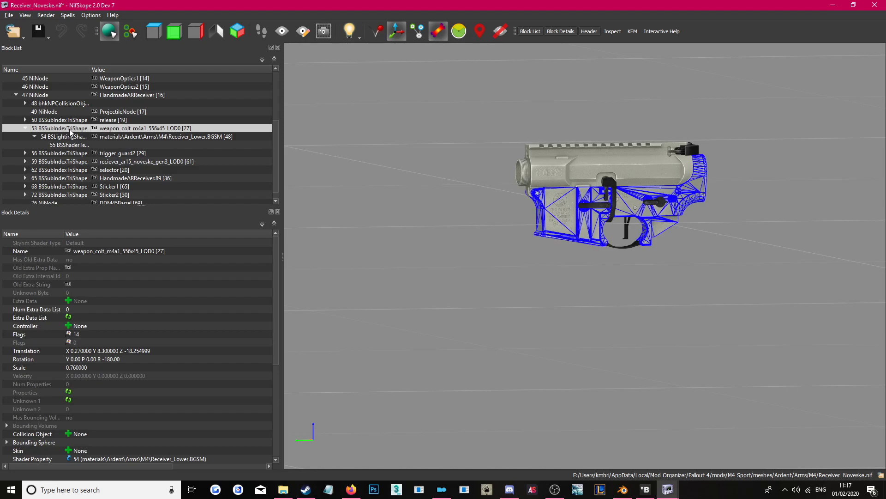
# - Remove the whole branch of the lower receiver shape weapon_colt_m4a1_556x45_LOD0
pyautogui.rightClick(62, 127)
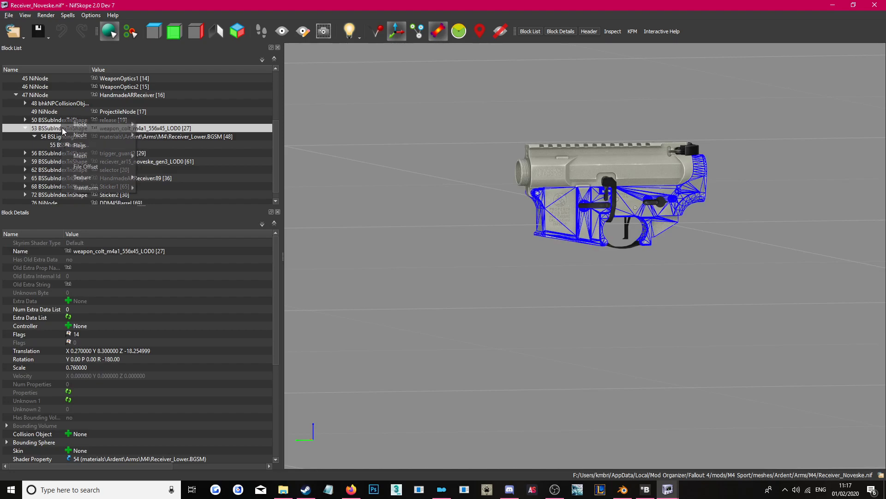
pyautogui.moveTo(85, 123)
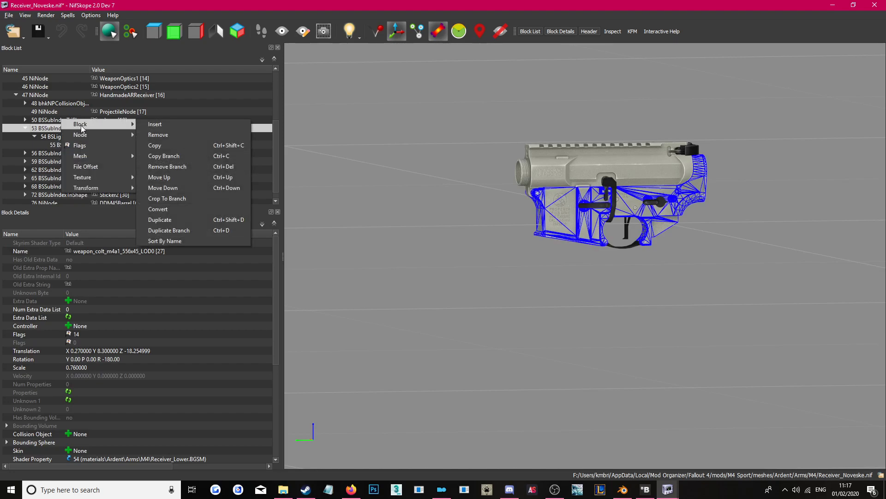
pyautogui.click(174, 171)
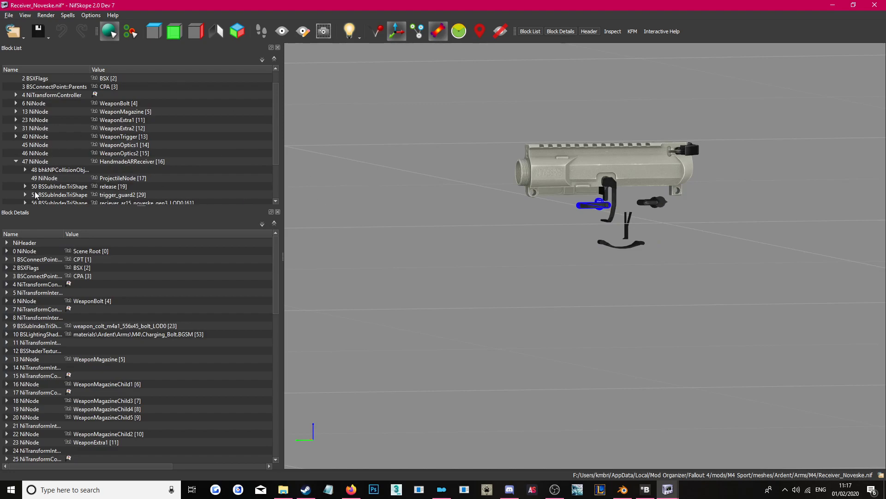
# - Reload Receiver_Noveske.nif to discard the unsaved edits, and bring the complete receiver into view
pyautogui.click(9, 15)
pyautogui.click(36, 52)
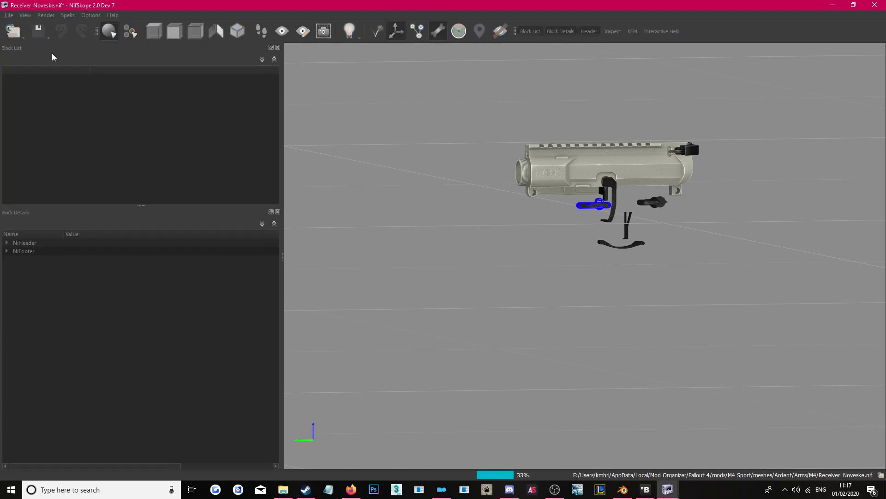
pyautogui.moveTo(435, 248); pyautogui.dragTo(553, 253)
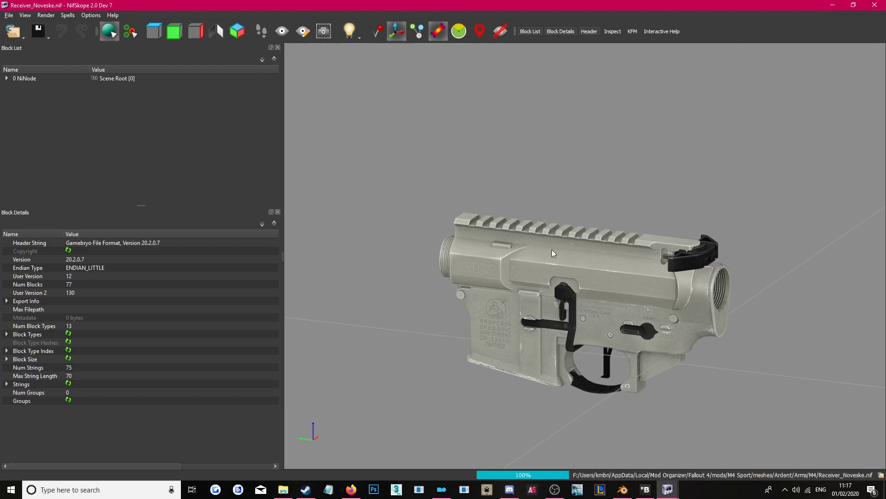
pyautogui.scroll(5, 550, 254)
pyautogui.moveTo(516, 188); pyautogui.dragTo(511, 90, button='middle')
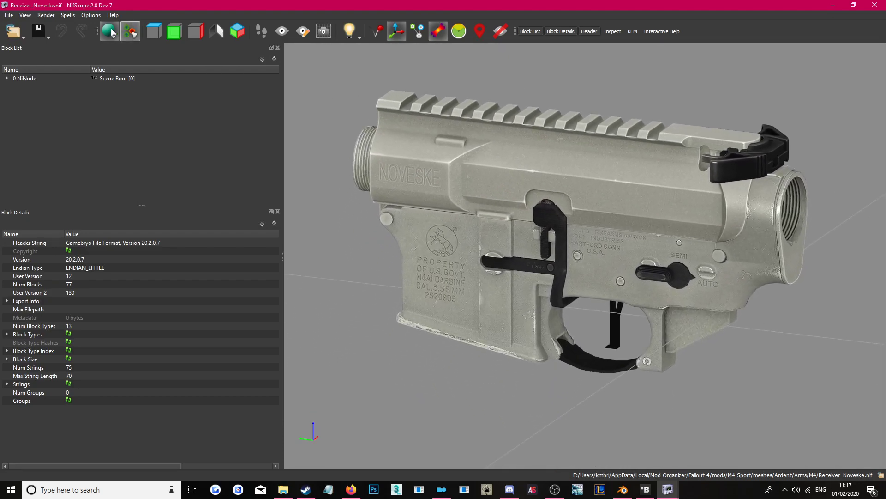
pyautogui.click(9, 15)
pyautogui.click(360, 265)
pyautogui.moveTo(361, 264); pyautogui.dragTo(772, 275)
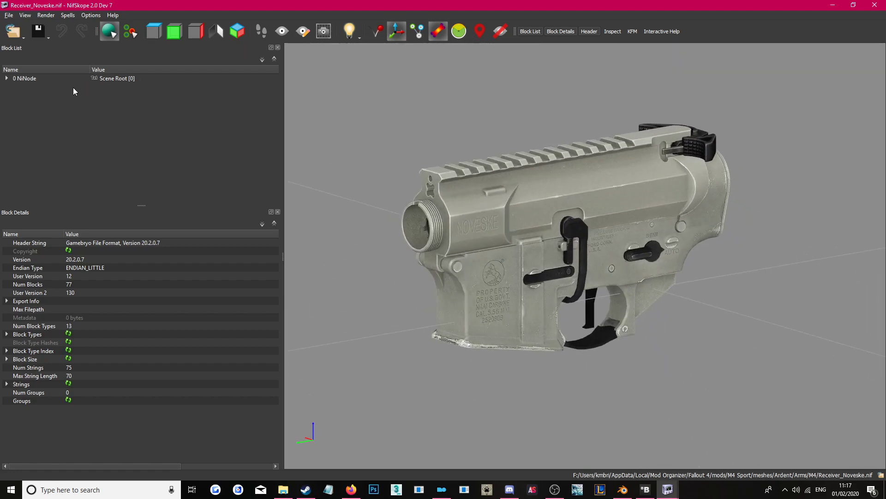
# - Identify the upper receiver shape under HandmadeARReceiver, collapse that node, and inspect the WeaponExtra2 node
pyautogui.click(7, 78)
pyautogui.click(476, 224)
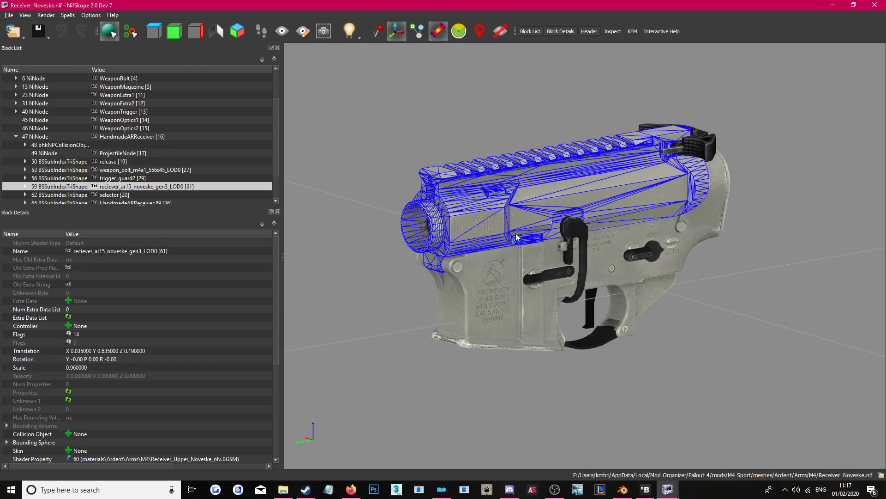
pyautogui.click(16, 136)
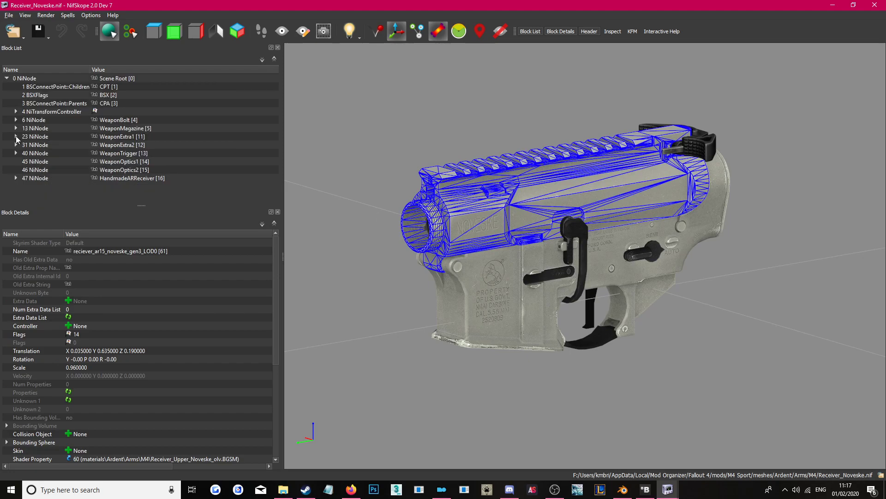
pyautogui.click(48, 146)
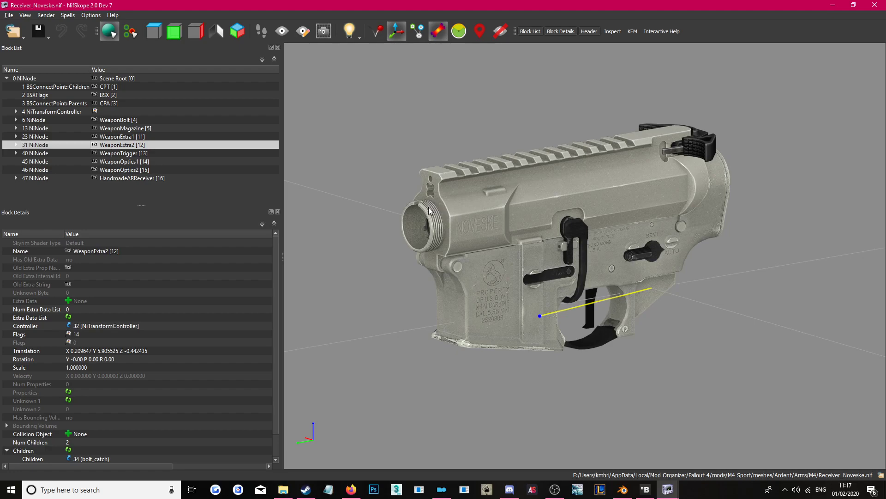
# - Examine the receiver's BSConnectPoint::Children and BSConnectPoint::Parents blocks under the Scene Root
pyautogui.click(7, 79)
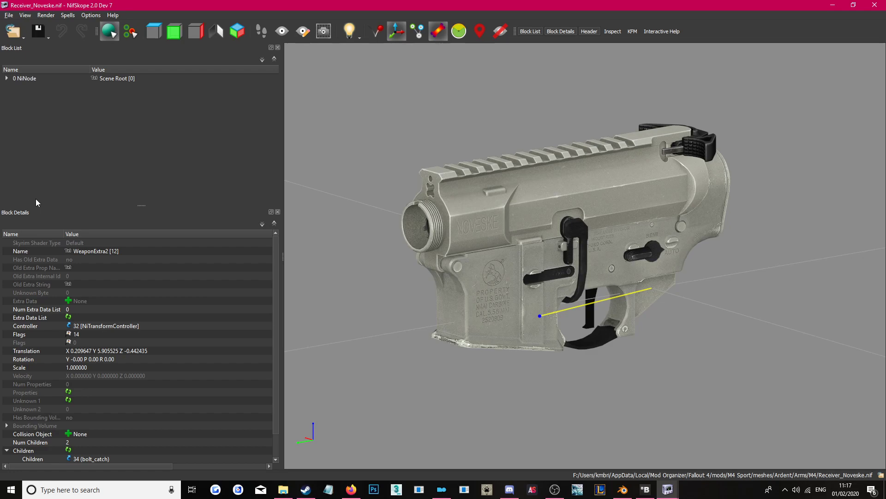
pyautogui.click(7, 78)
pyautogui.click(57, 87)
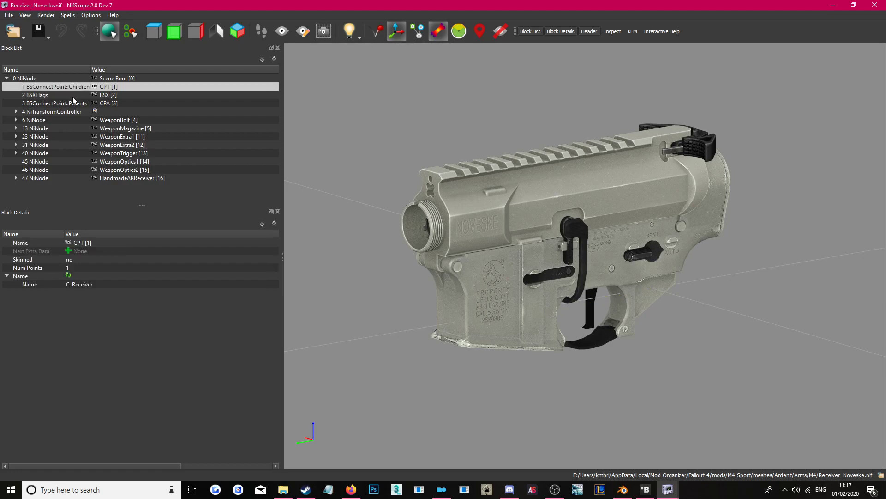
pyautogui.click(71, 103)
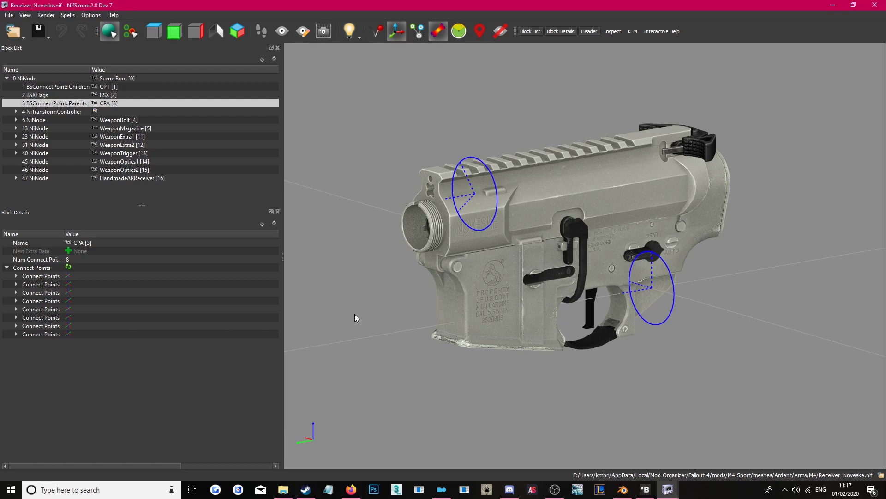
pyautogui.moveTo(361, 315)
pyautogui.mouseDown()
pyautogui.moveTo(379, 309)
pyautogui.moveTo(337, 298)
pyautogui.moveTo(331, 314)
pyautogui.moveTo(376, 310)
pyautogui.mouseUp()
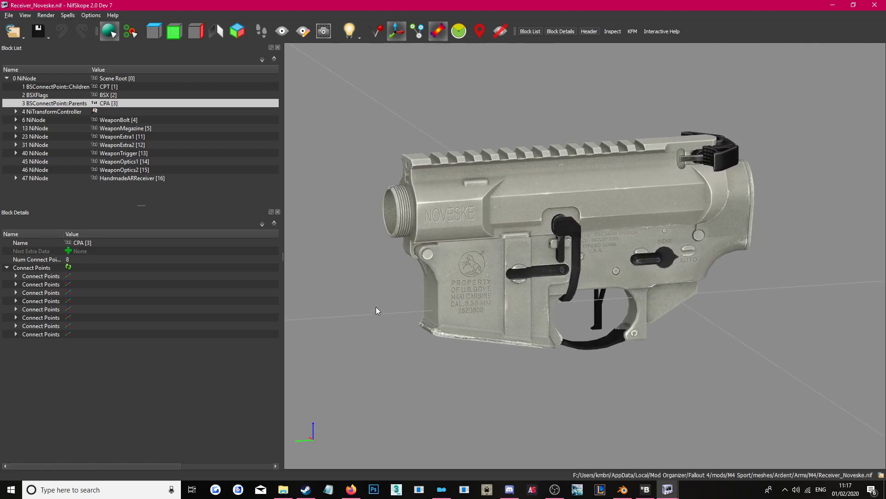